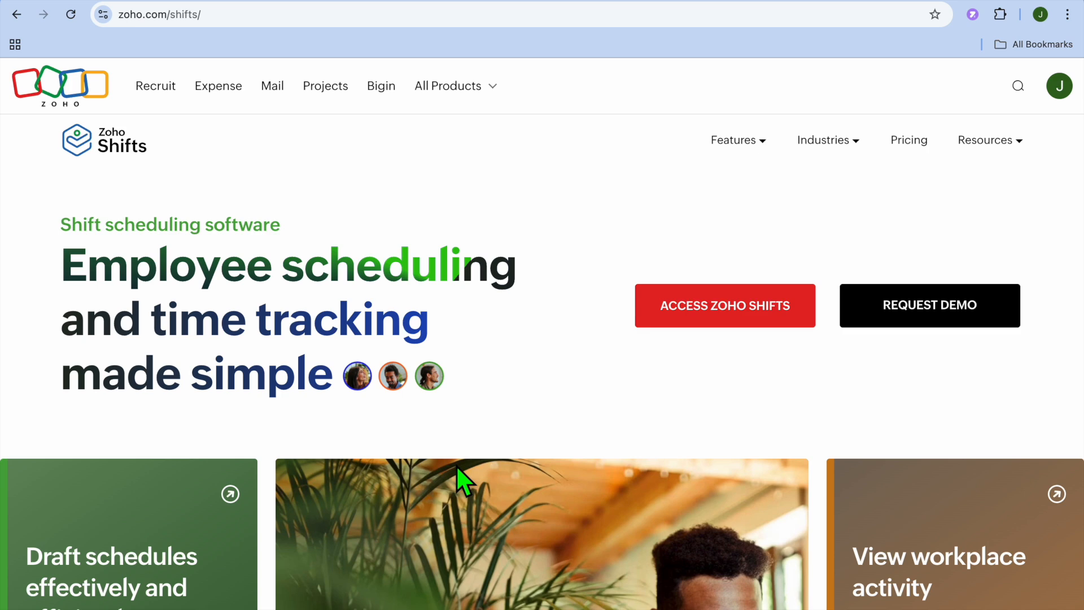
Step: Look over the Zoho Shifts product page and enter the Shifts application from it
{"action": "scroll", "coordinate": [457, 468], "scroll_direction": "down", "scroll_amount": 3}
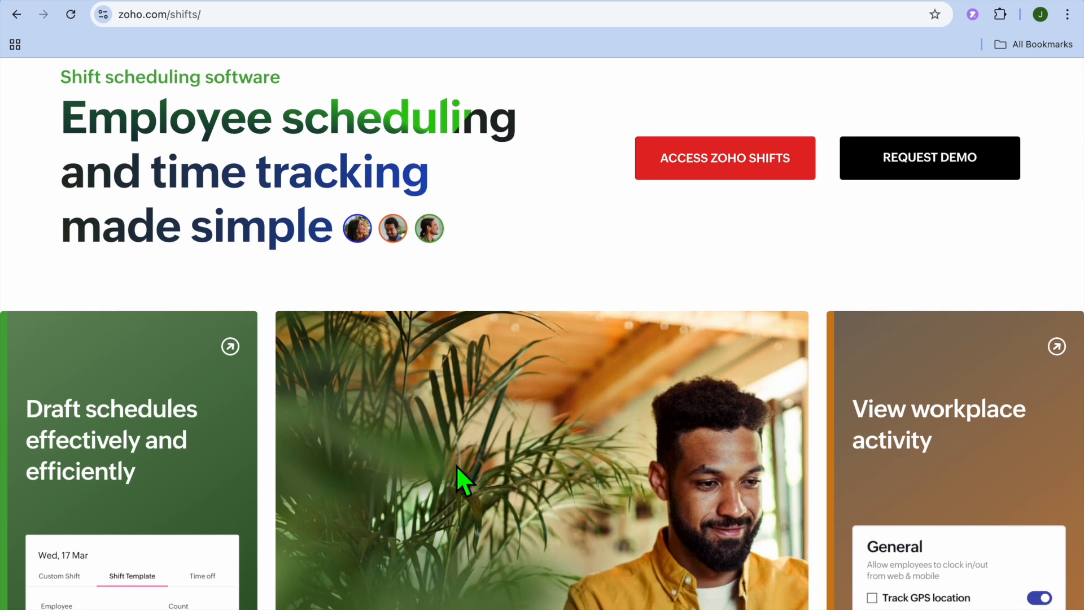
{"action": "scroll", "coordinate": [457, 465], "scroll_direction": "down", "scroll_amount": 2}
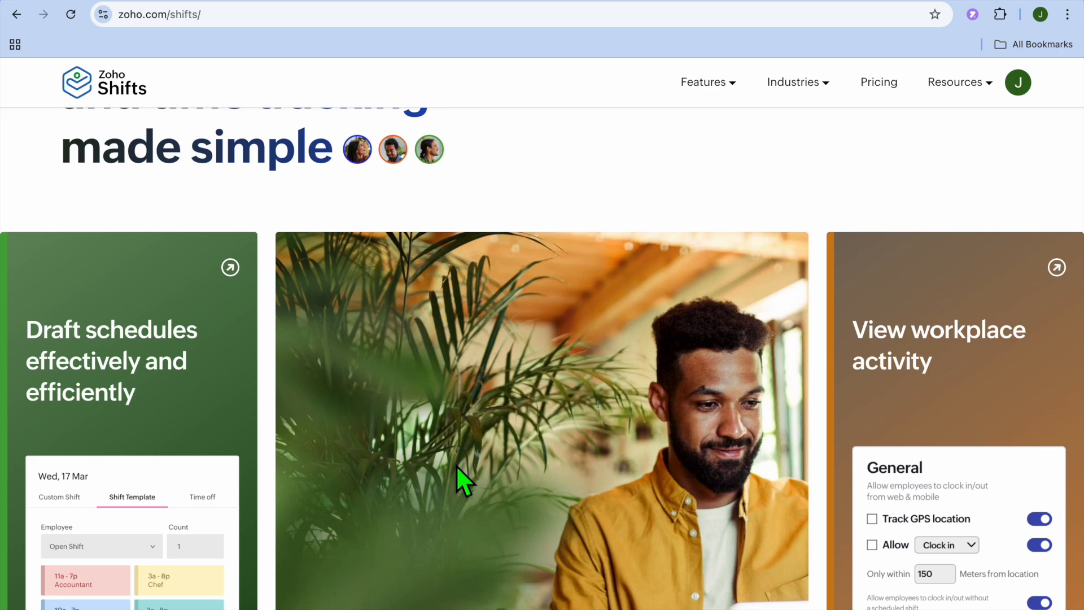
{"action": "scroll", "coordinate": [456, 465], "scroll_direction": "up", "scroll_amount": 4}
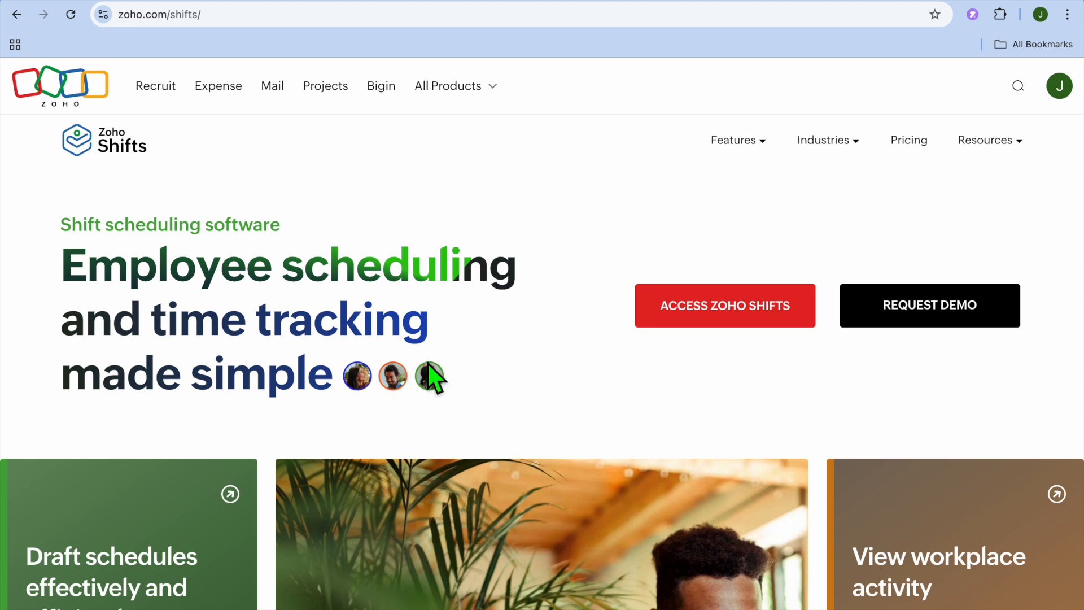
{"action": "left_click", "coordinate": [699, 307]}
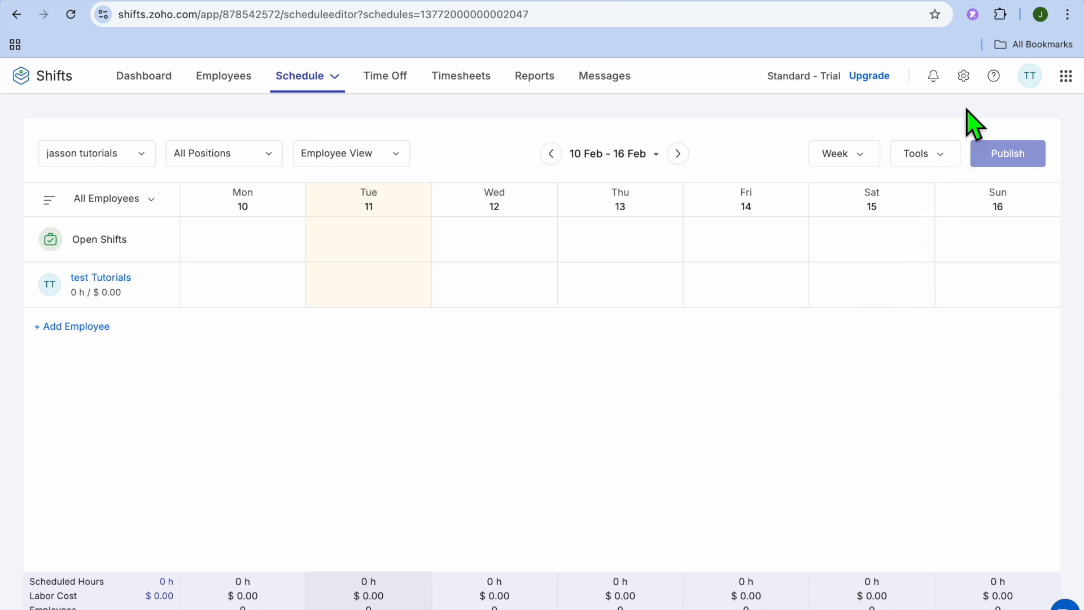
Step: Add a position named chef in the organization settings, with a light green color and available to all schedules
{"action": "left_click", "coordinate": [963, 77]}
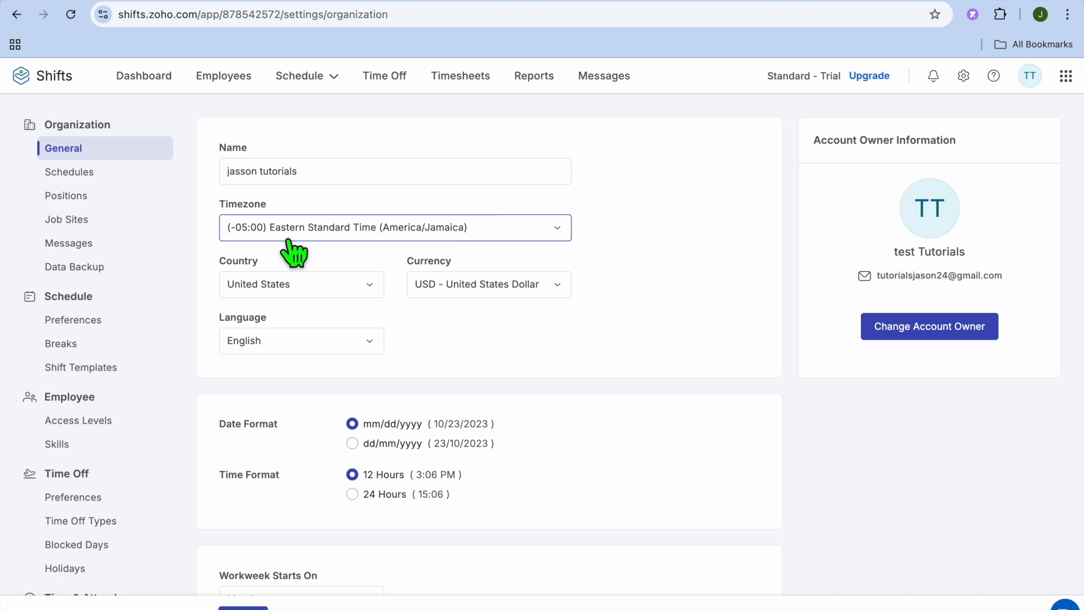
{"action": "left_click", "coordinate": [83, 205]}
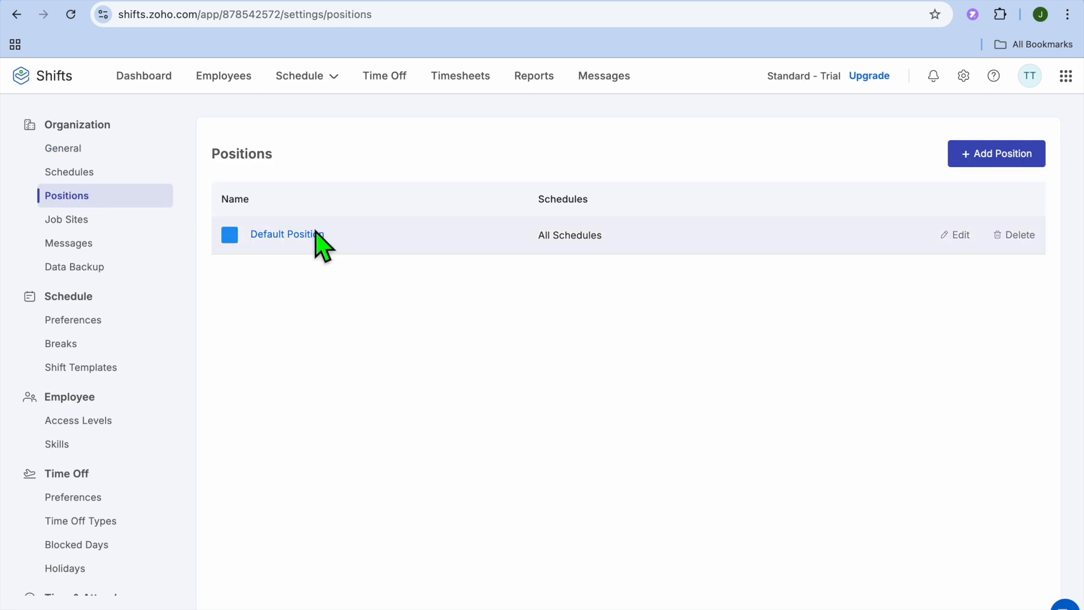
{"action": "left_click", "coordinate": [997, 160]}
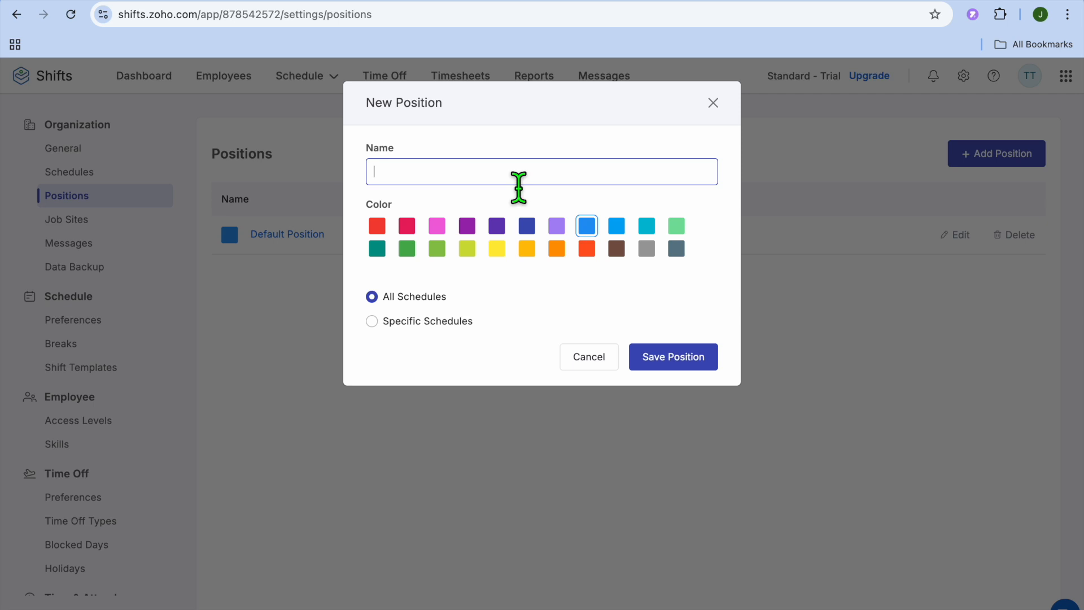
{"action": "type", "text": "chef"}
{"action": "left_click", "coordinate": [436, 249]}
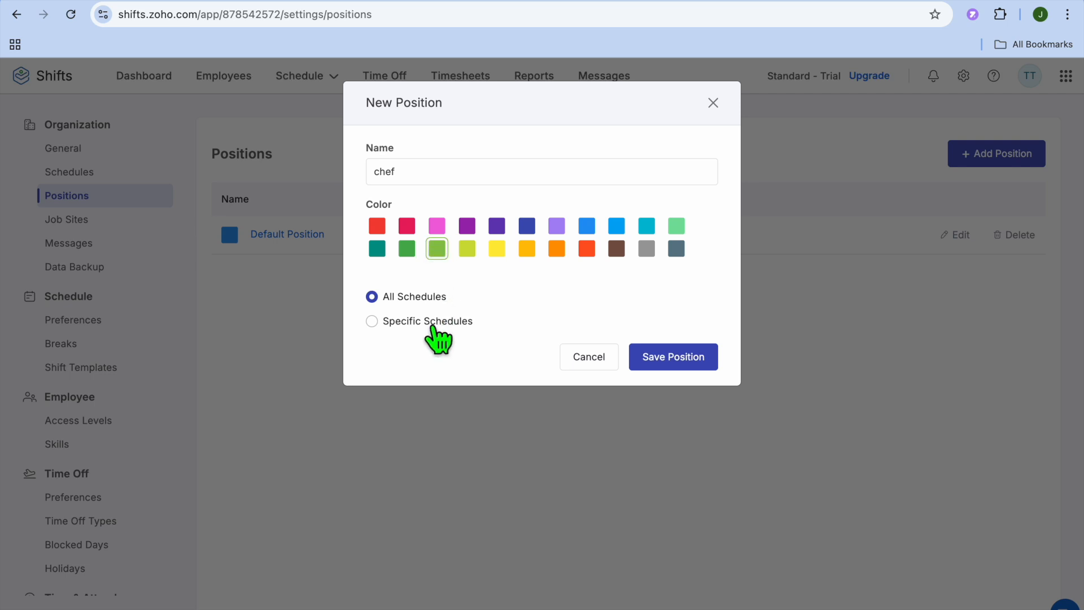
{"action": "left_click", "coordinate": [372, 321]}
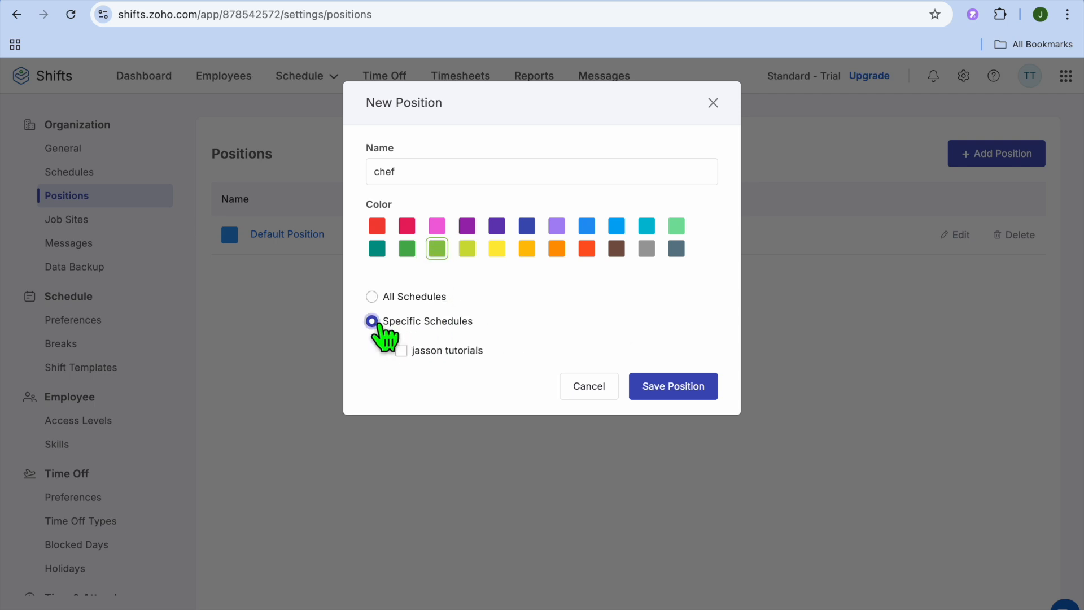
{"action": "left_click", "coordinate": [372, 296]}
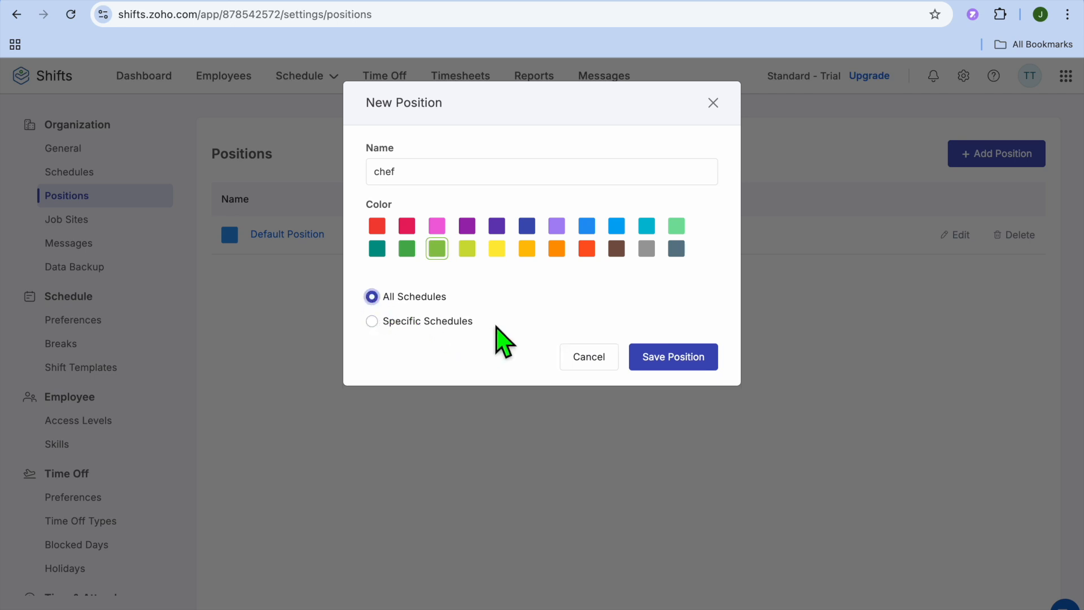
{"action": "left_click", "coordinate": [657, 358]}
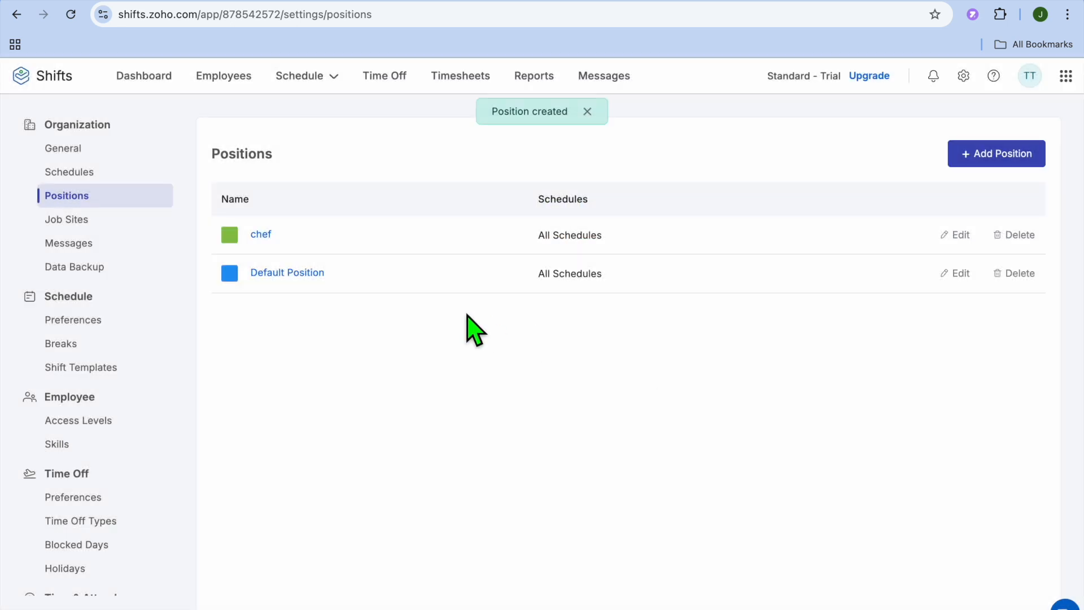
Step: Add a second position named waiter with a yellow color, available to all schedules
{"action": "left_click", "coordinate": [993, 158]}
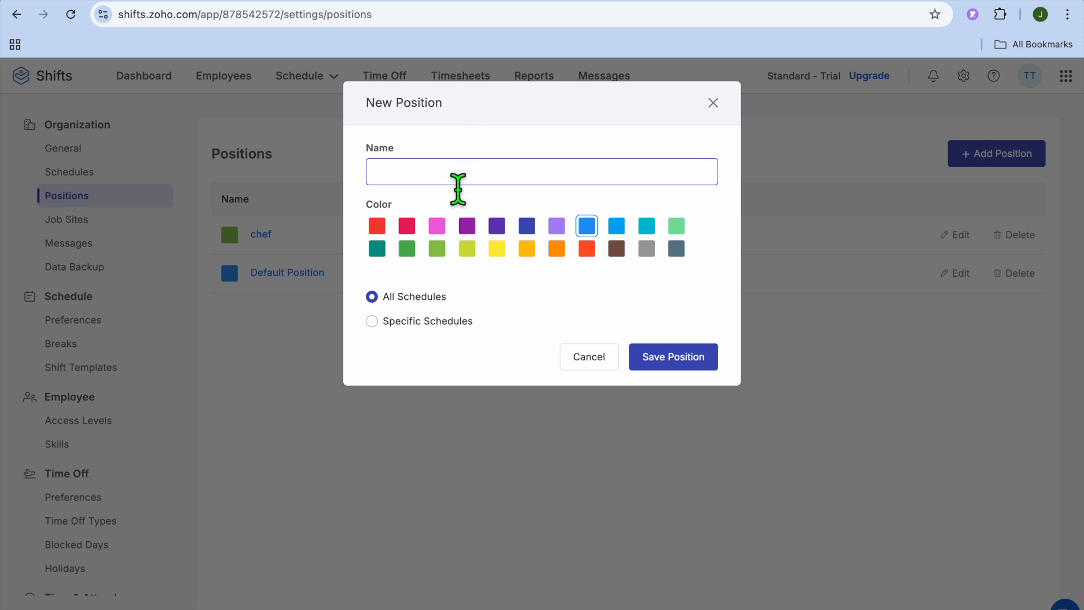
{"action": "type", "text": "waiter"}
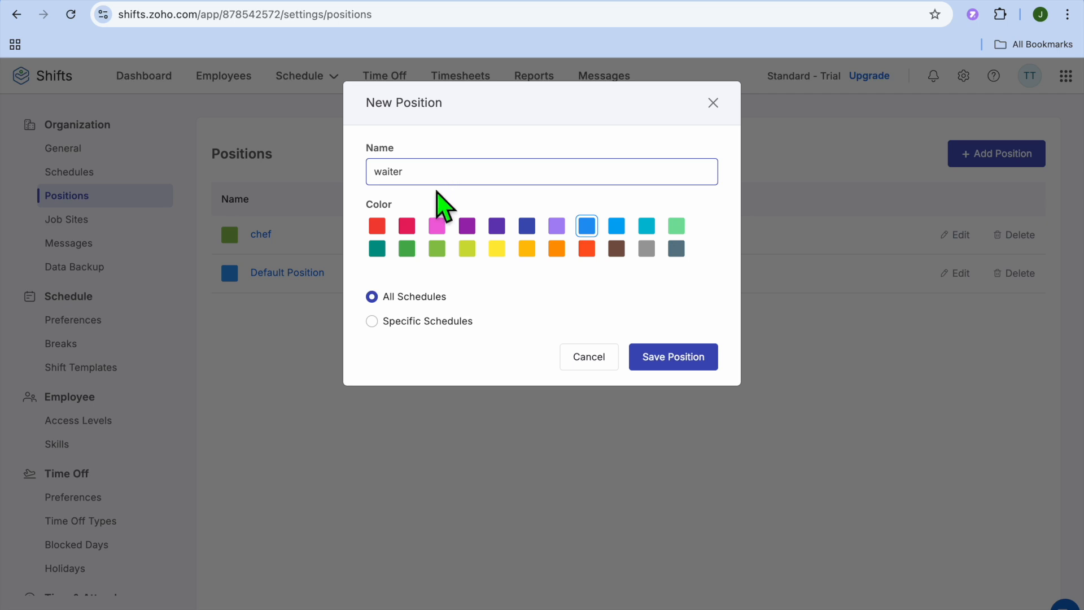
{"action": "left_click", "coordinate": [496, 251]}
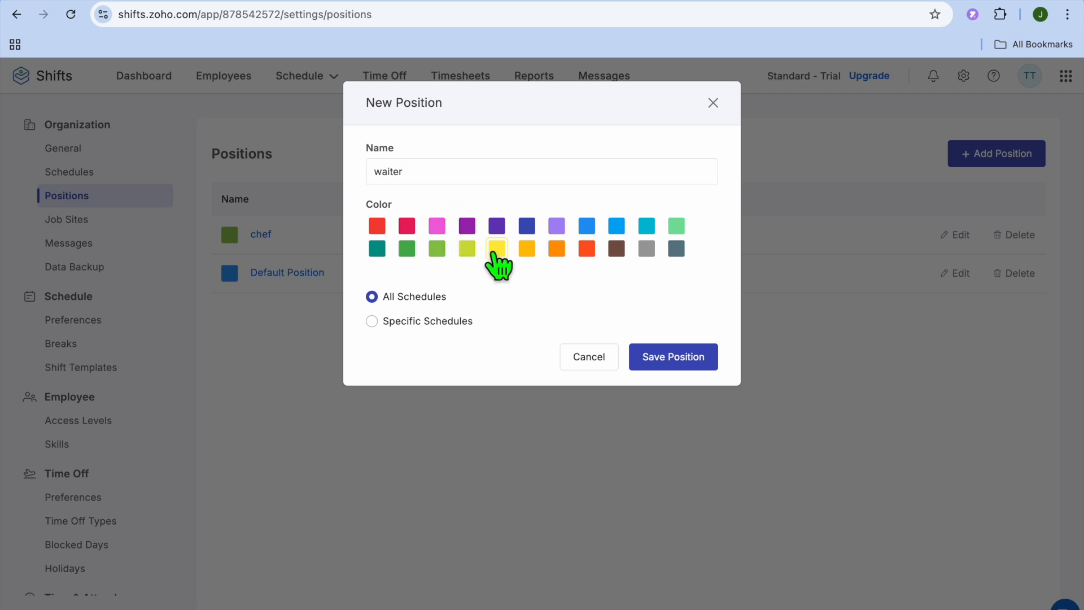
{"action": "left_click", "coordinate": [669, 366]}
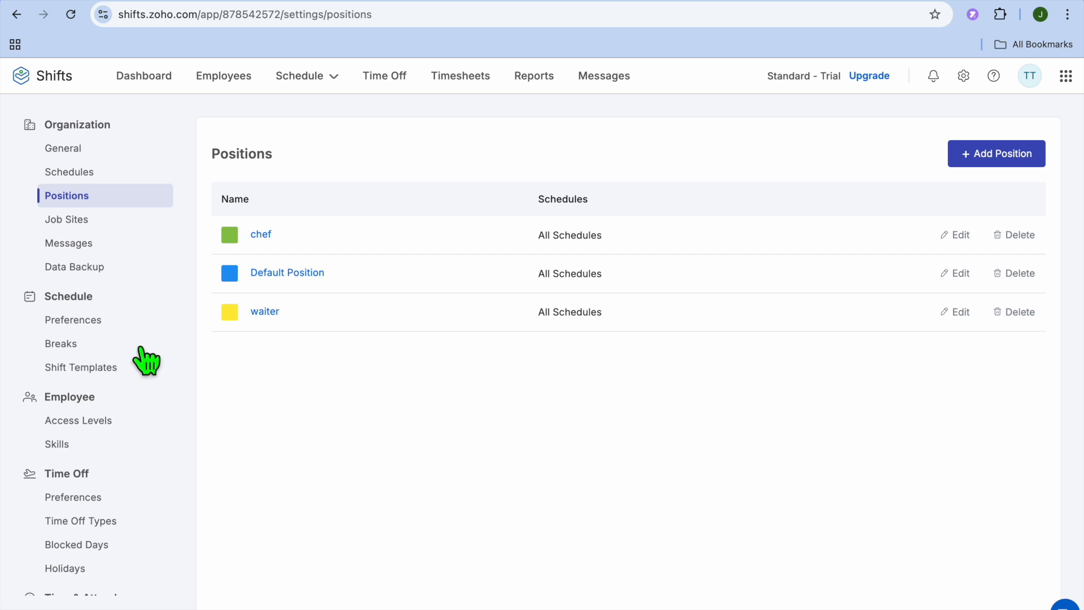
Step: Set the duration of the Meal Break to 45 minutes in the schedule's break settings and save it
{"action": "left_click", "coordinate": [75, 354]}
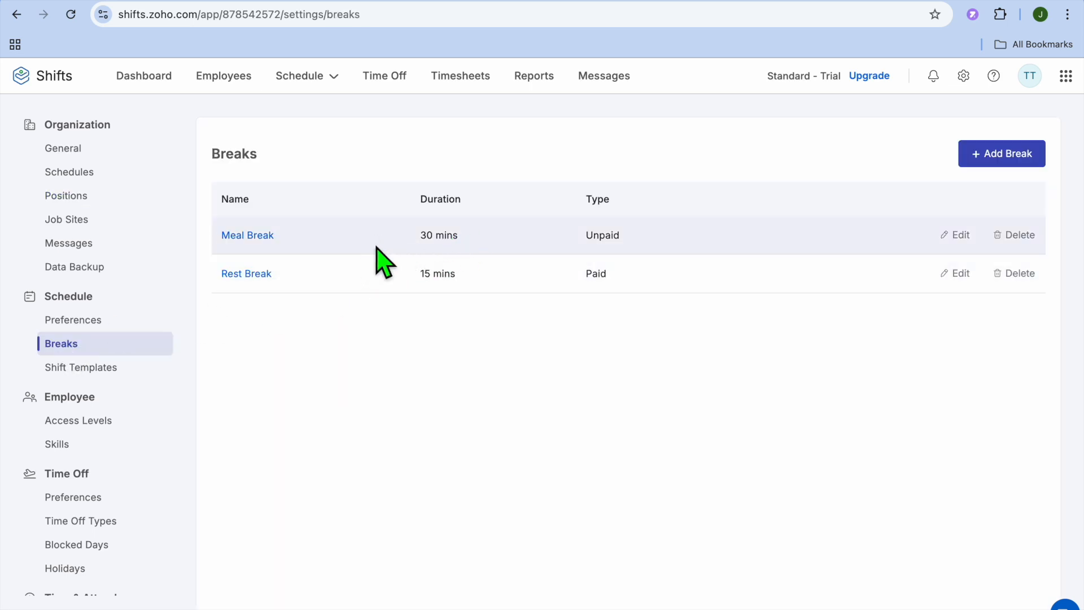
{"action": "left_click", "coordinate": [271, 237]}
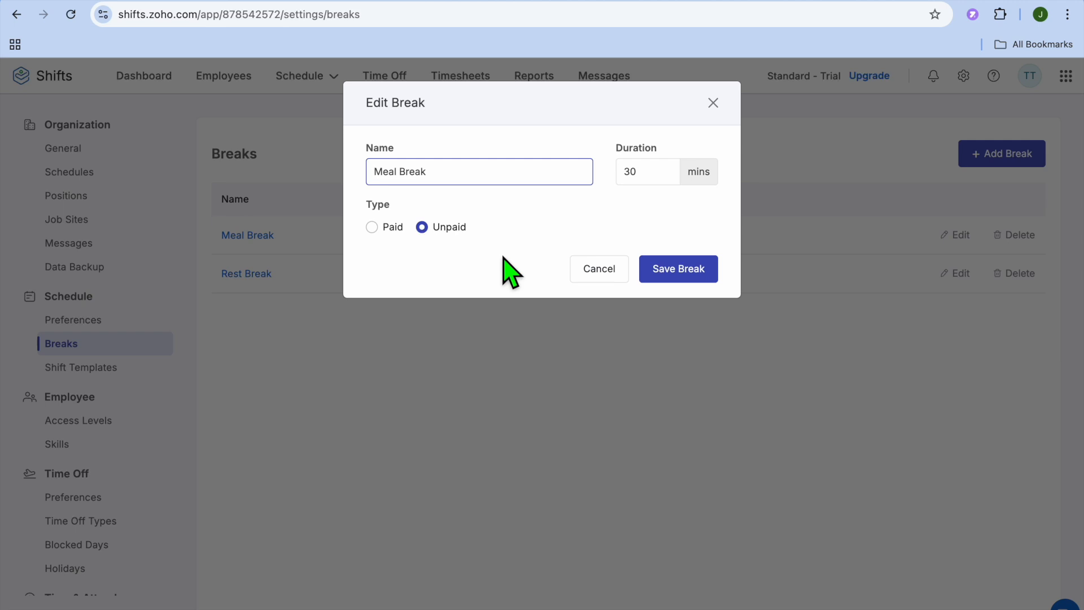
{"action": "left_click", "coordinate": [654, 186]}
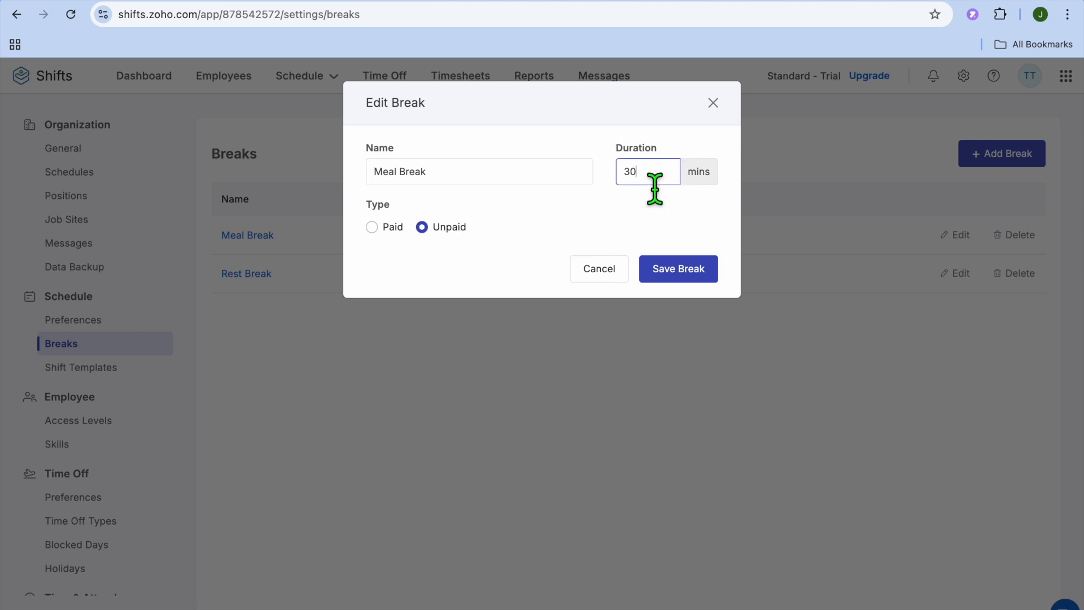
{"action": "key", "text": "BackSpace"}
{"action": "key", "text": "BackSpace"}
{"action": "type", "text": "45"}
{"action": "left_click", "coordinate": [699, 274]}
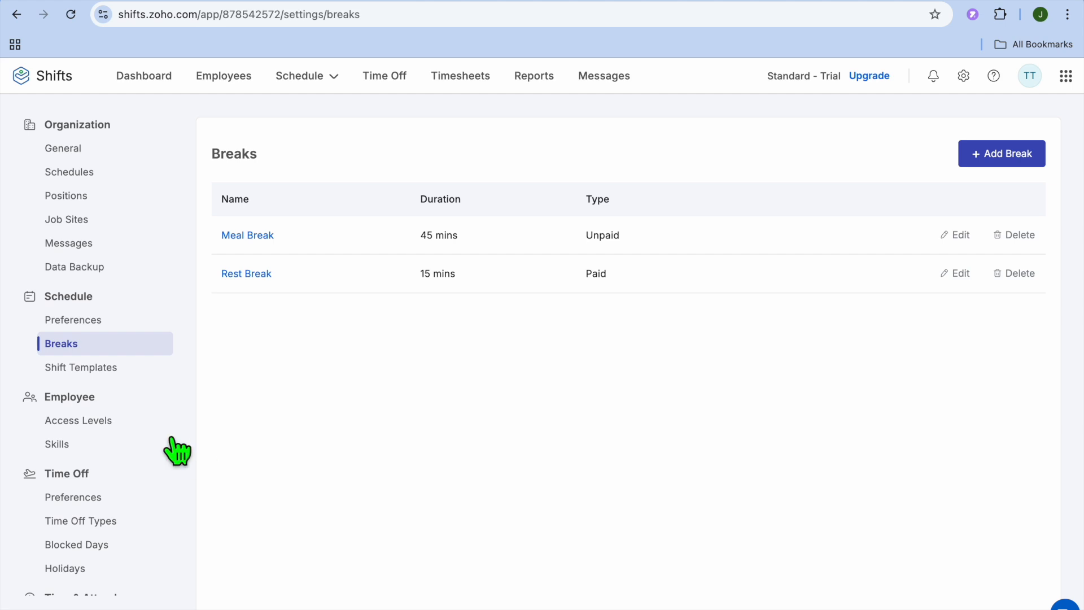
Step: Examine the permissions granted to the Employee access level
{"action": "left_click", "coordinate": [104, 433]}
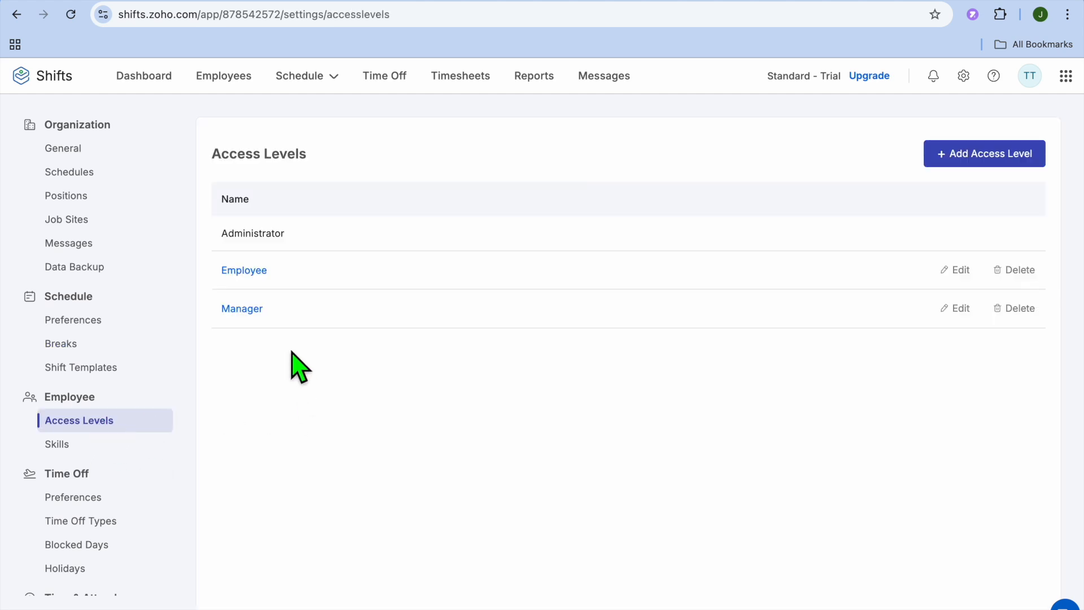
{"action": "left_click", "coordinate": [268, 280]}
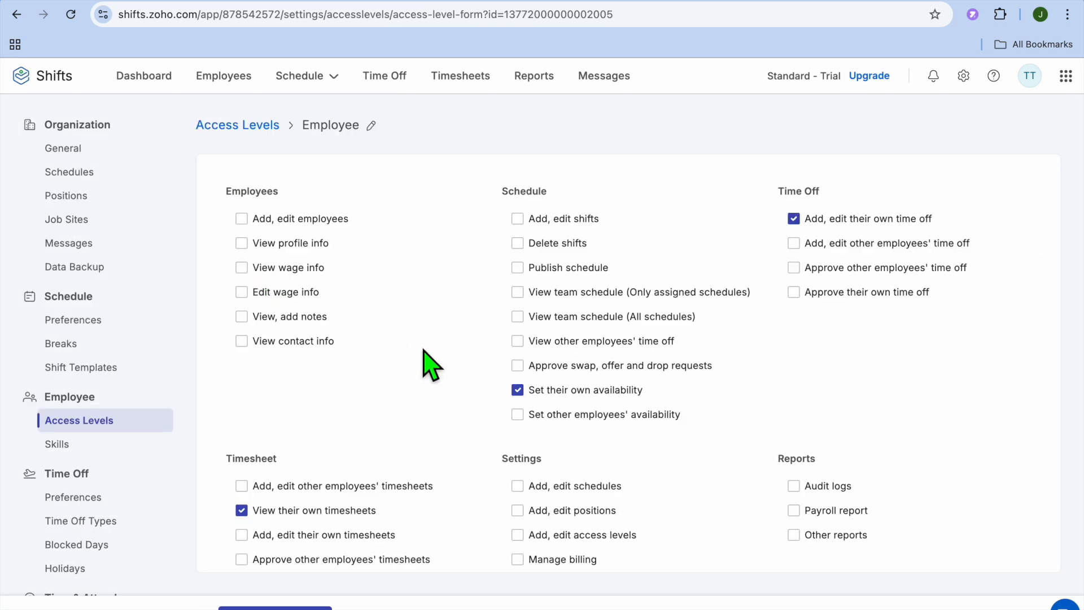
{"action": "scroll", "coordinate": [425, 352], "scroll_direction": "down", "scroll_amount": 3}
{"action": "scroll", "coordinate": [424, 353], "scroll_direction": "up", "scroll_amount": 3}
Step: Check the Holidays and Blocked Days pages in the Time Off settings
{"action": "scroll", "coordinate": [104, 537], "scroll_direction": "down", "scroll_amount": 2}
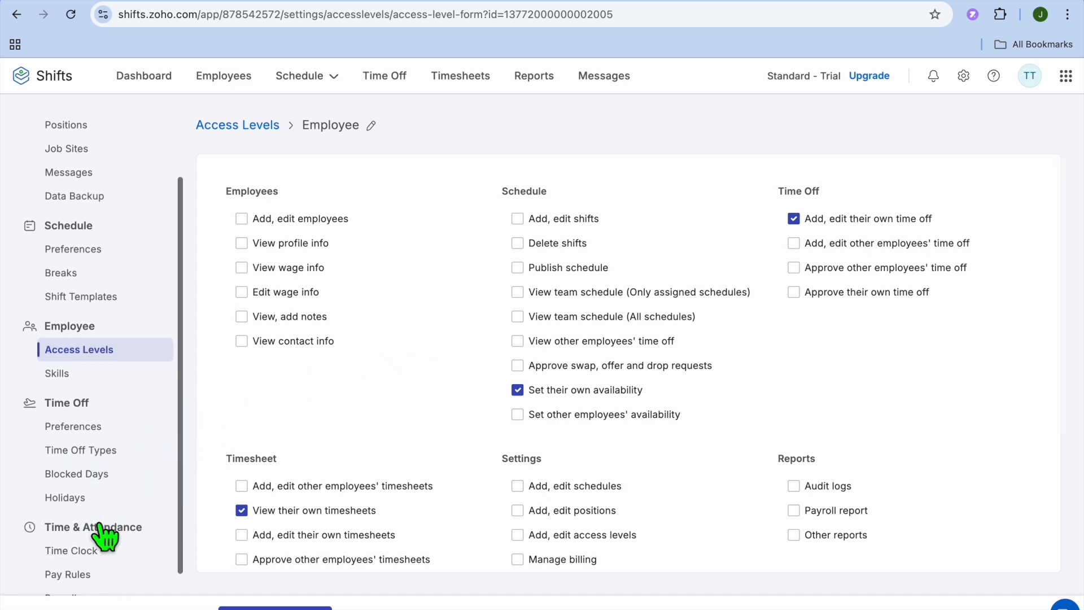
{"action": "left_click", "coordinate": [80, 486]}
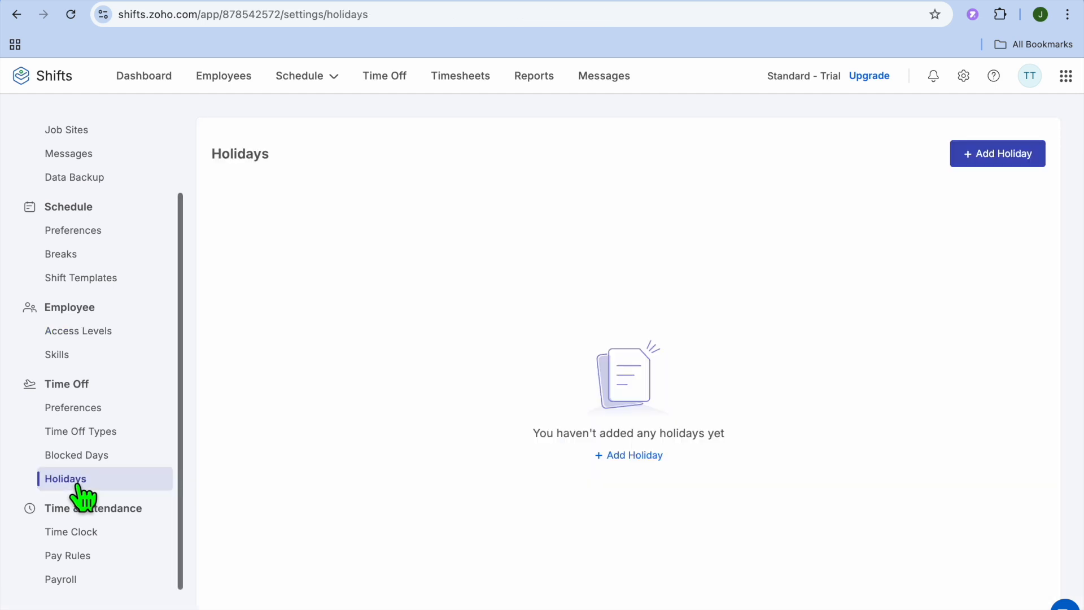
{"action": "left_click", "coordinate": [97, 456]}
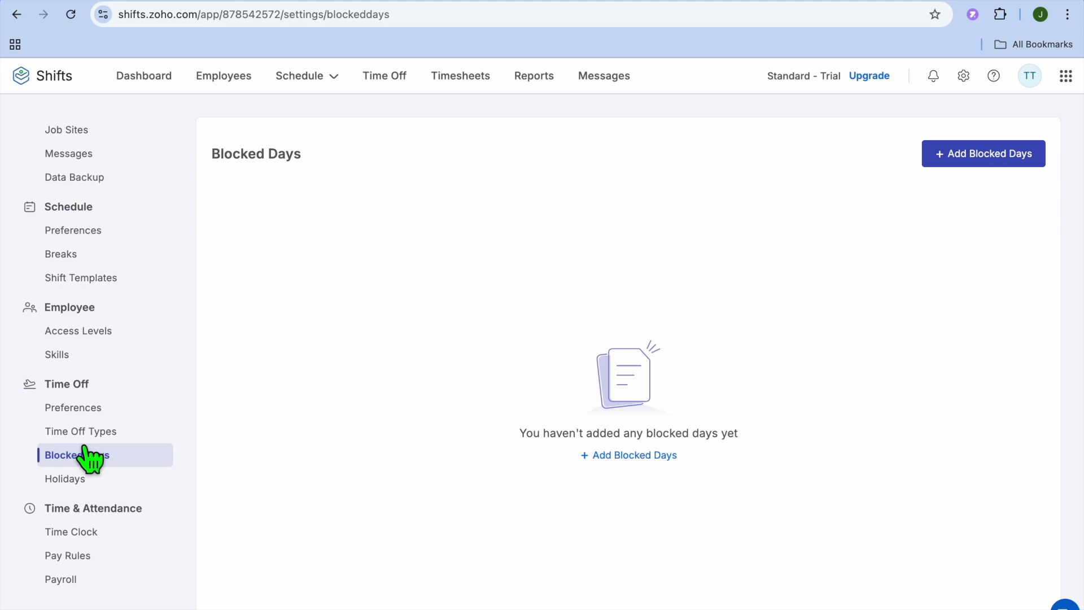
{"action": "scroll", "coordinate": [88, 456], "scroll_direction": "up", "scroll_amount": 2}
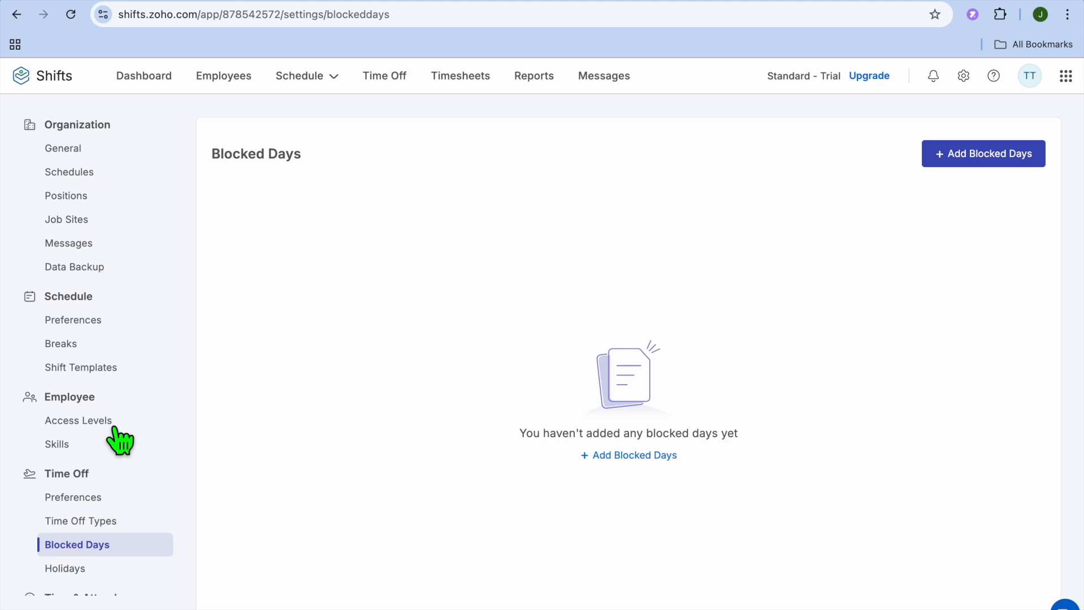
Step: Start a new employee record, autofill the contact details, replace the last name and clear the email
{"action": "left_click", "coordinate": [225, 76]}
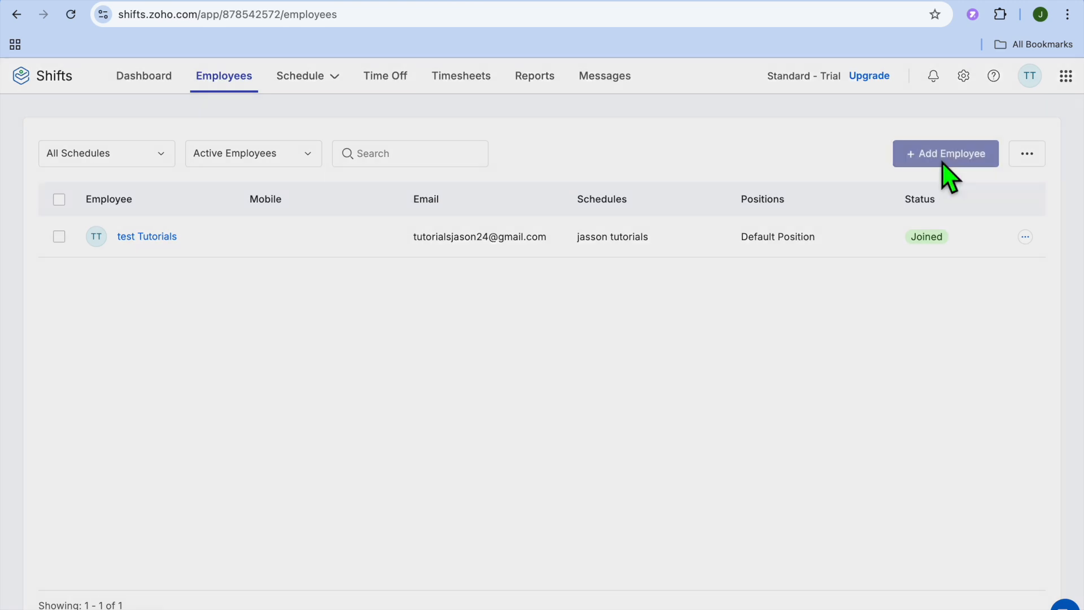
{"action": "left_click", "coordinate": [944, 165]}
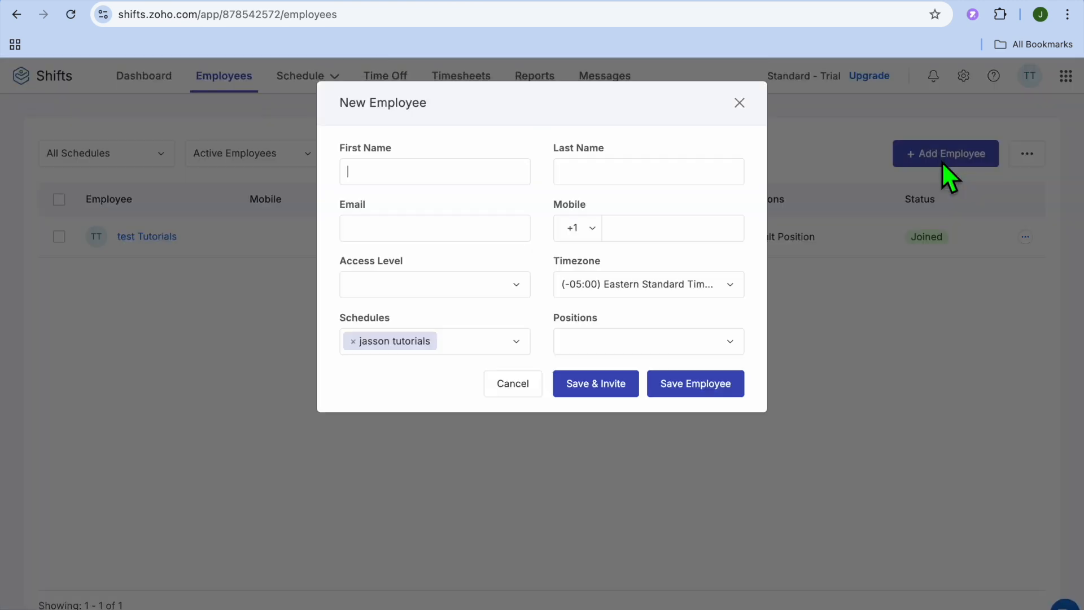
{"action": "left_click", "coordinate": [431, 175]}
{"action": "left_click", "coordinate": [475, 230]}
{"action": "double_click", "coordinate": [585, 180]}
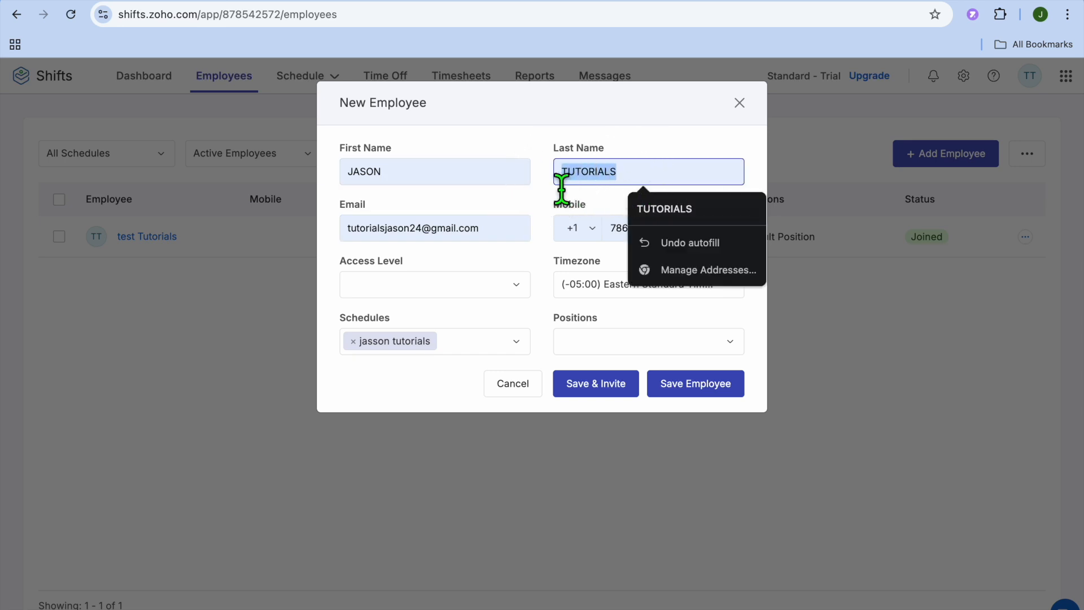
{"action": "type", "text": "test"}
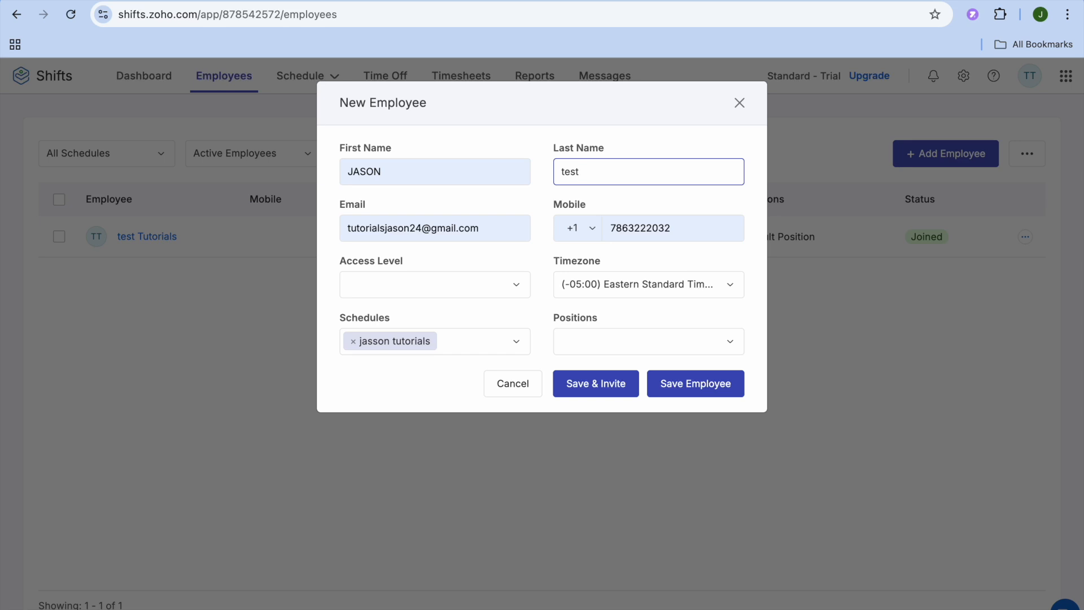
{"action": "triple_click", "coordinate": [518, 230]}
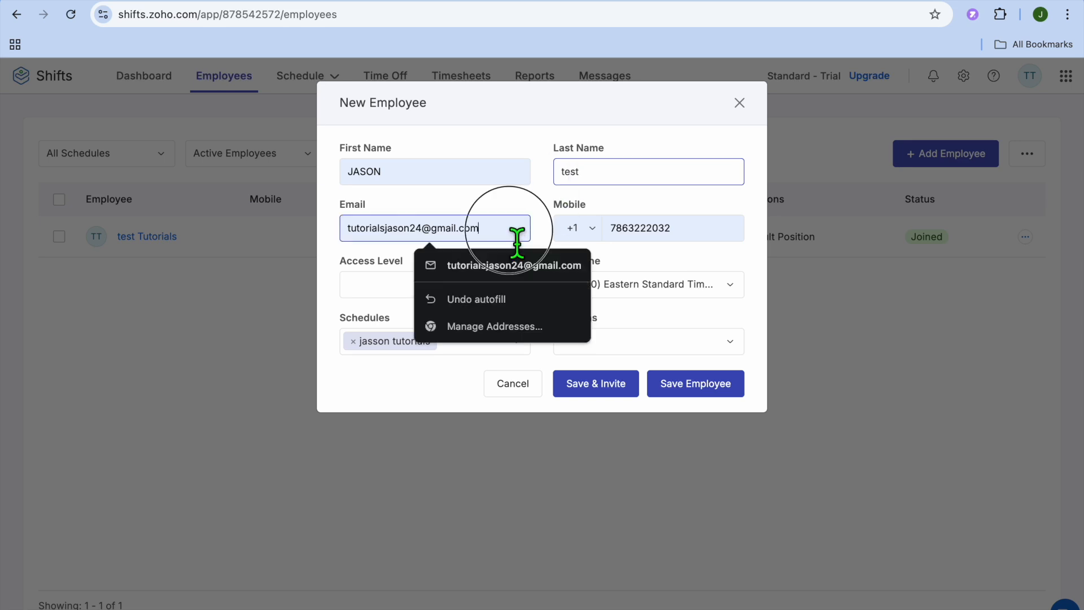
{"action": "key", "text": "BackSpace"}
Step: Give the new employee the Employee access level and the Default Position, and save the record without sending an invitation
{"action": "left_click", "coordinate": [499, 289]}
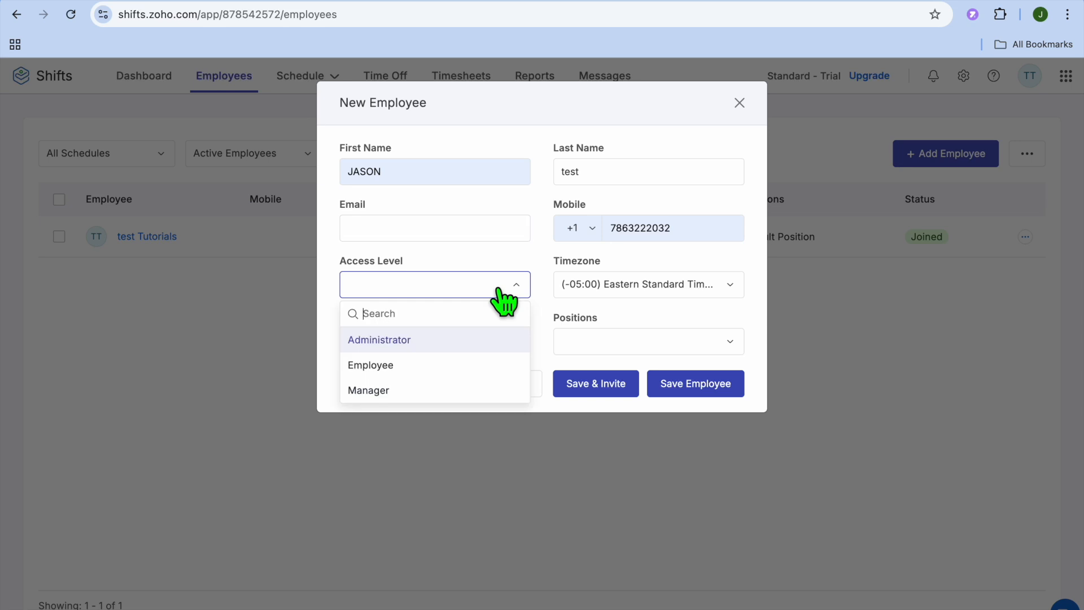
{"action": "left_click", "coordinate": [435, 367]}
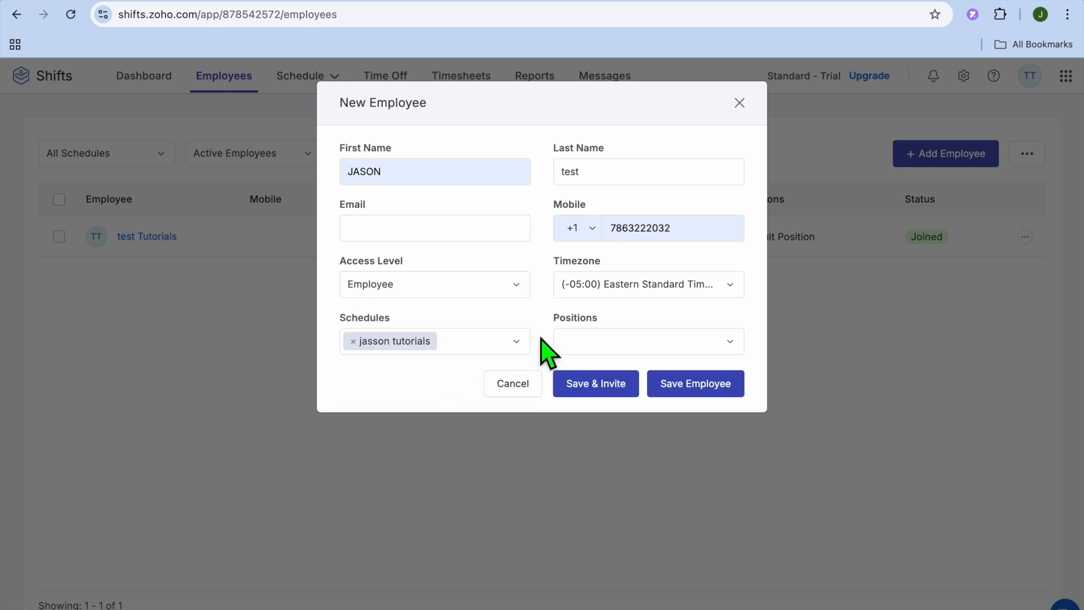
{"action": "left_click", "coordinate": [676, 350]}
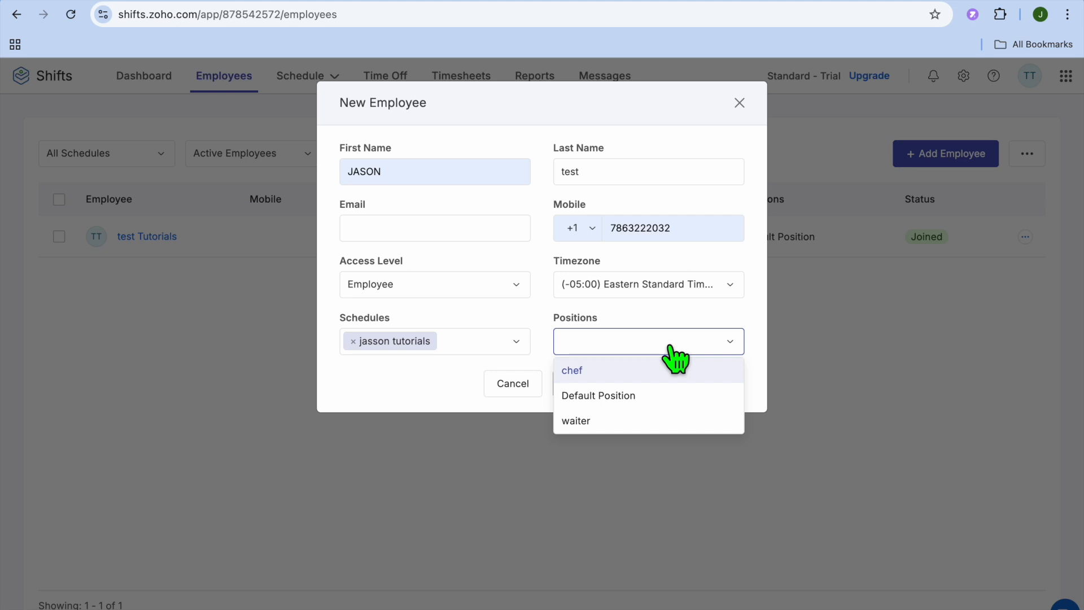
{"action": "left_click", "coordinate": [641, 396]}
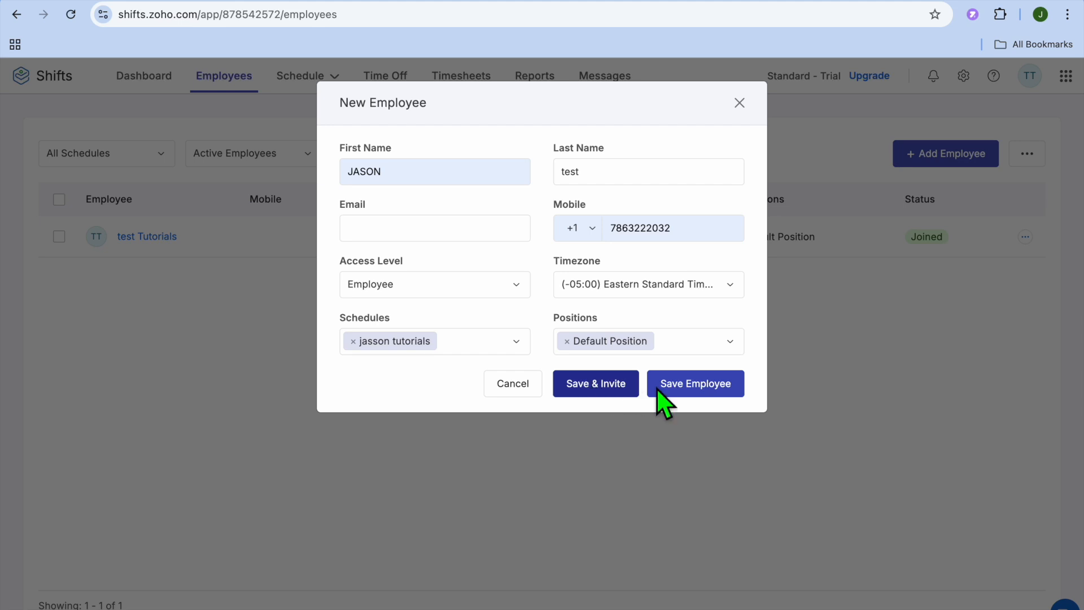
{"action": "left_click", "coordinate": [692, 389]}
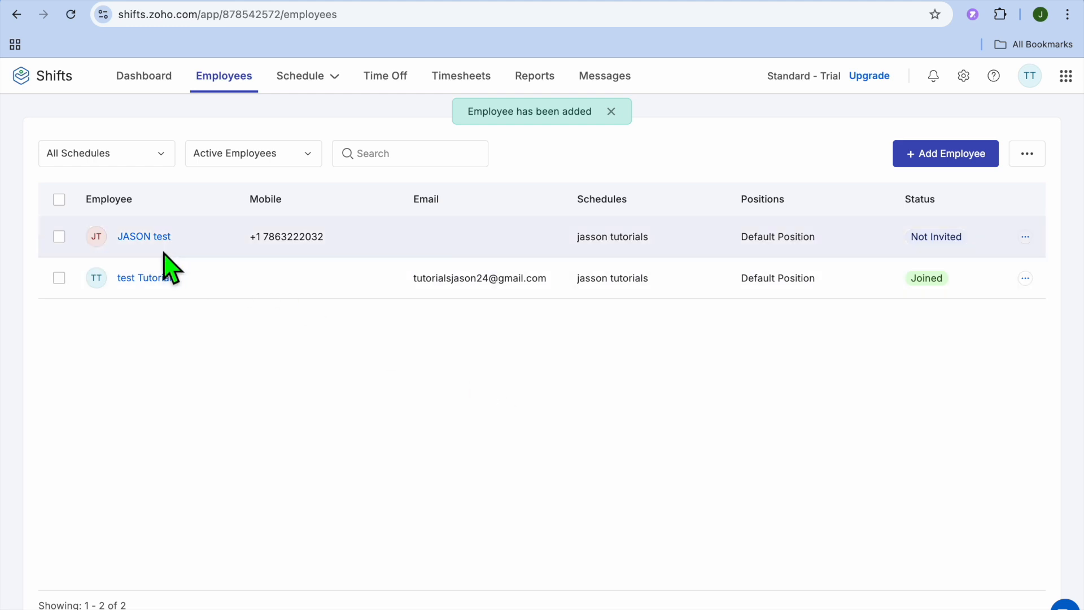
Step: Open the newly added employee's profile, set the default hourly rate to $10 and save the wage details
{"action": "left_click", "coordinate": [145, 236]}
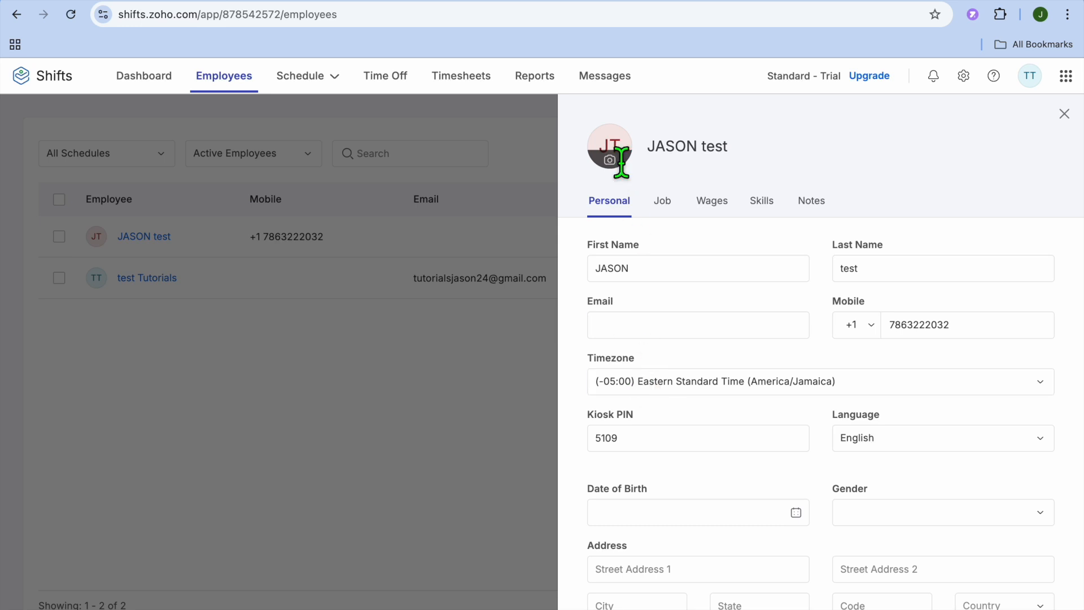
{"action": "scroll", "coordinate": [672, 416], "scroll_direction": "down", "scroll_amount": 5}
{"action": "scroll", "coordinate": [669, 410], "scroll_direction": "up", "scroll_amount": 2}
{"action": "scroll", "coordinate": [666, 402], "scroll_direction": "up", "scroll_amount": 3}
{"action": "scroll", "coordinate": [667, 402], "scroll_direction": "down", "scroll_amount": 5}
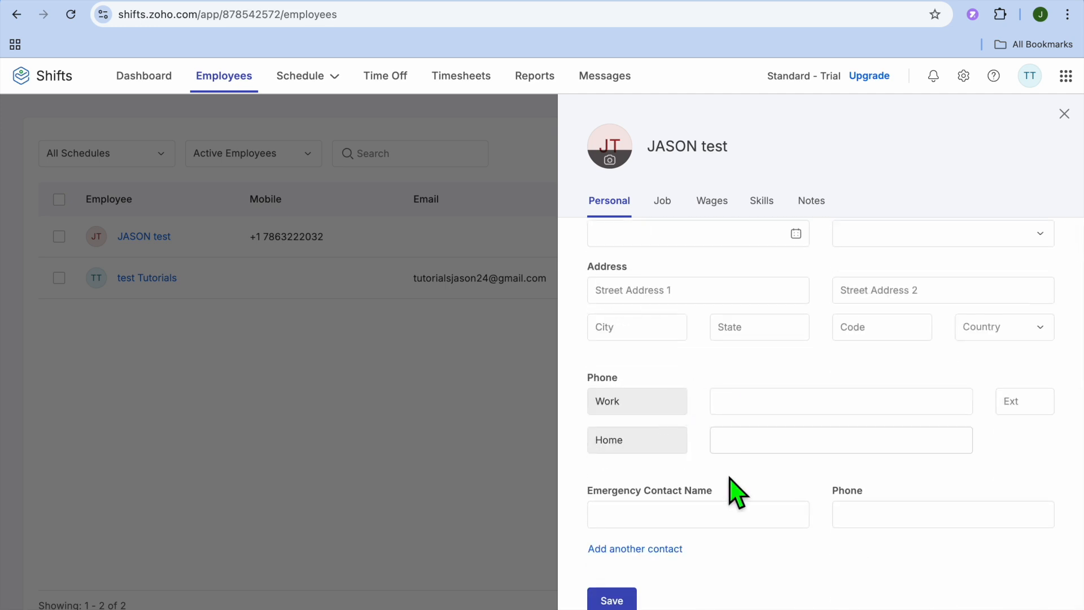
{"action": "scroll", "coordinate": [726, 344], "scroll_direction": "up", "scroll_amount": 5}
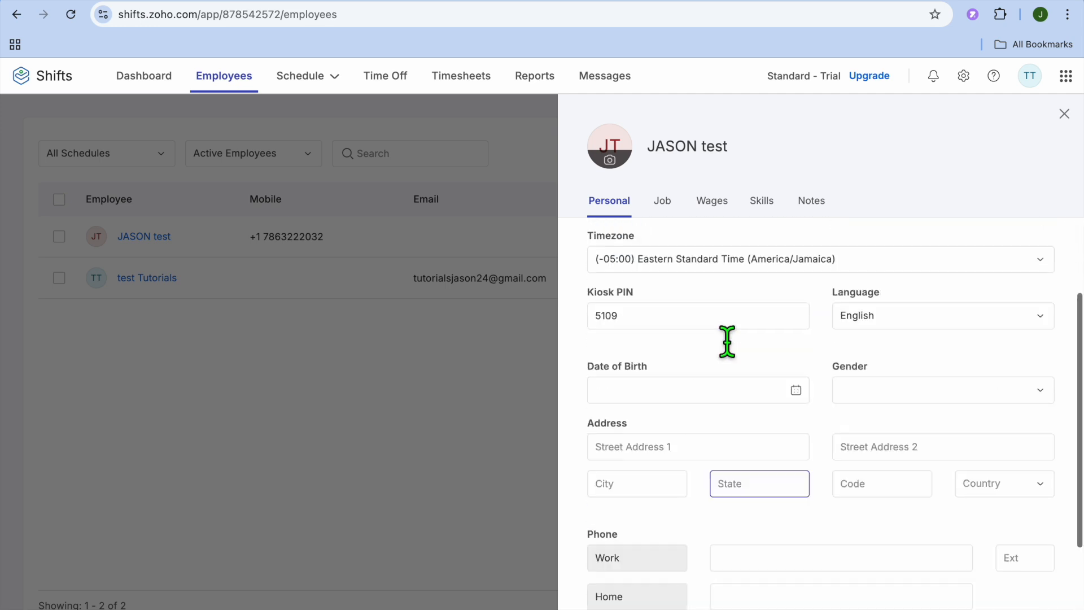
{"action": "left_click", "coordinate": [711, 205]}
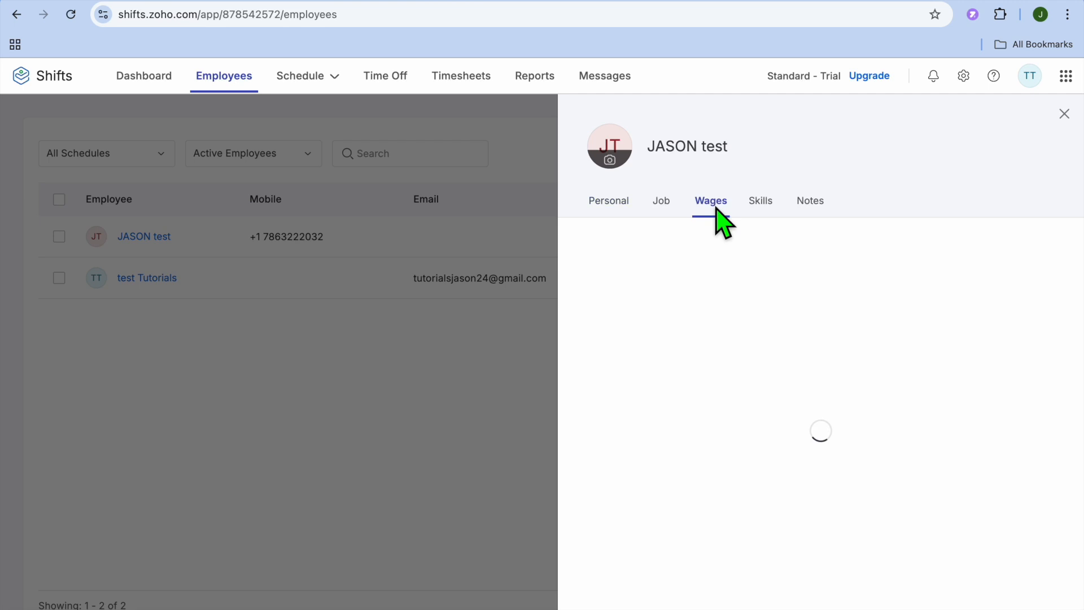
{"action": "left_click", "coordinate": [657, 269]}
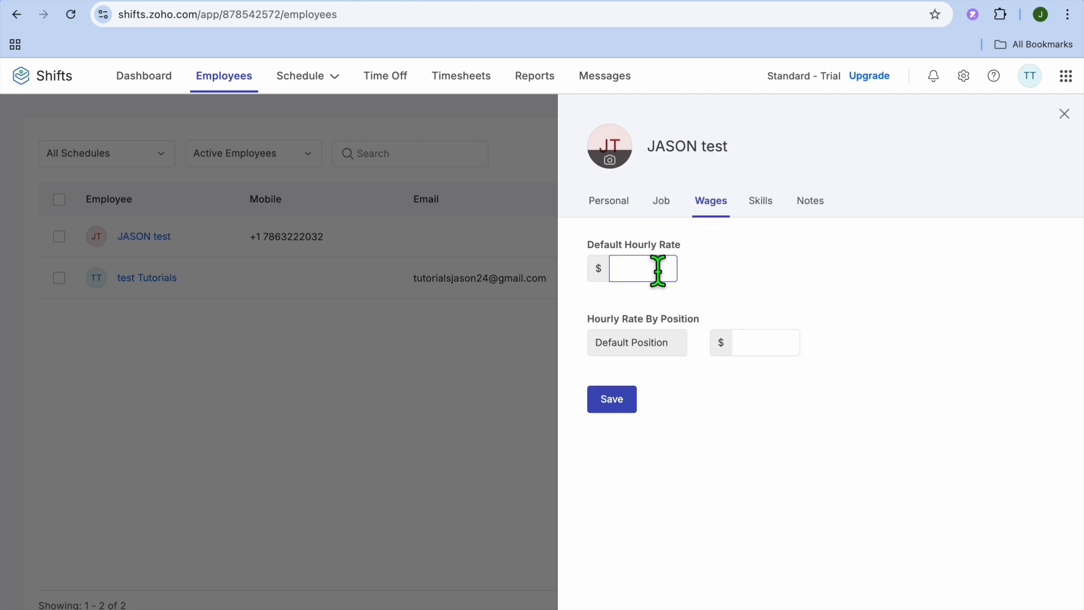
{"action": "type", "text": "10"}
{"action": "left_click", "coordinate": [610, 402]}
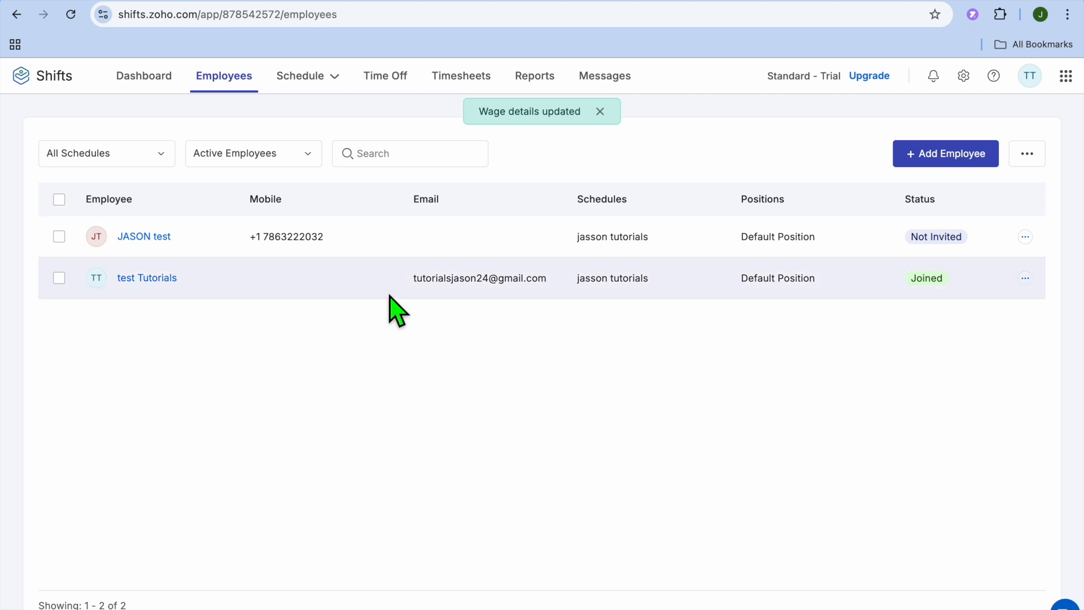
Step: In the Schedule Editor, start a shift for the new employee on Wed, 12 Feb from 6:00 AM to 1:00 PM
{"action": "left_click", "coordinate": [322, 82]}
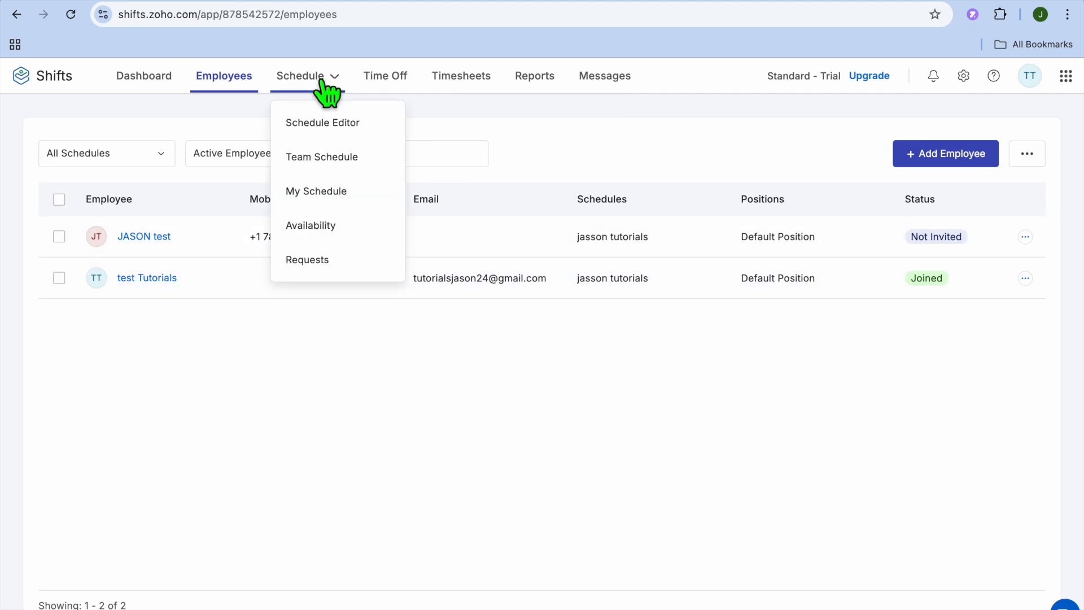
{"action": "left_click", "coordinate": [331, 128]}
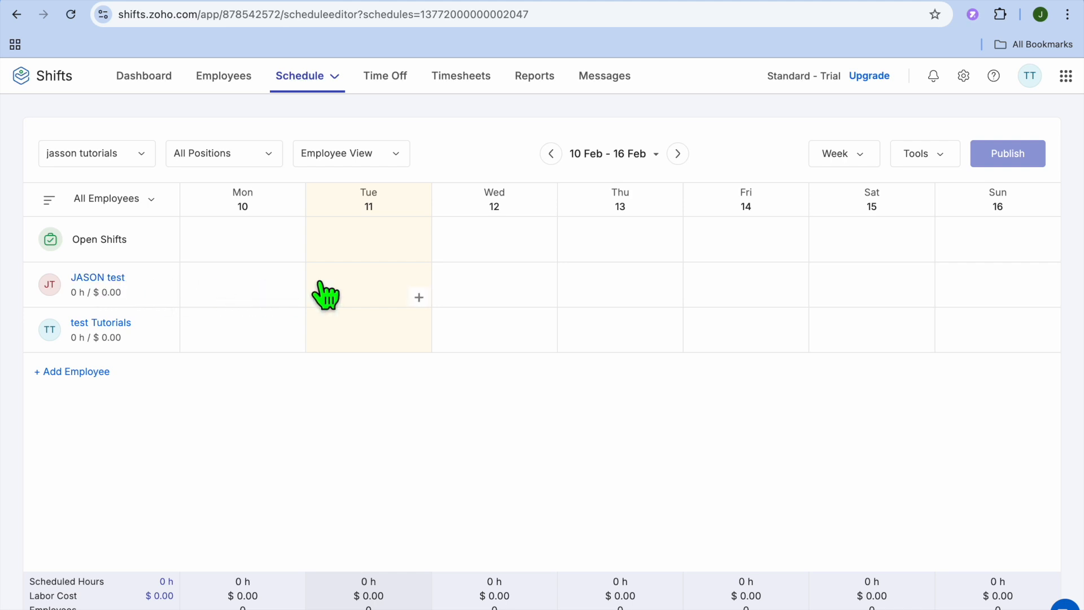
{"action": "left_click", "coordinate": [539, 295]}
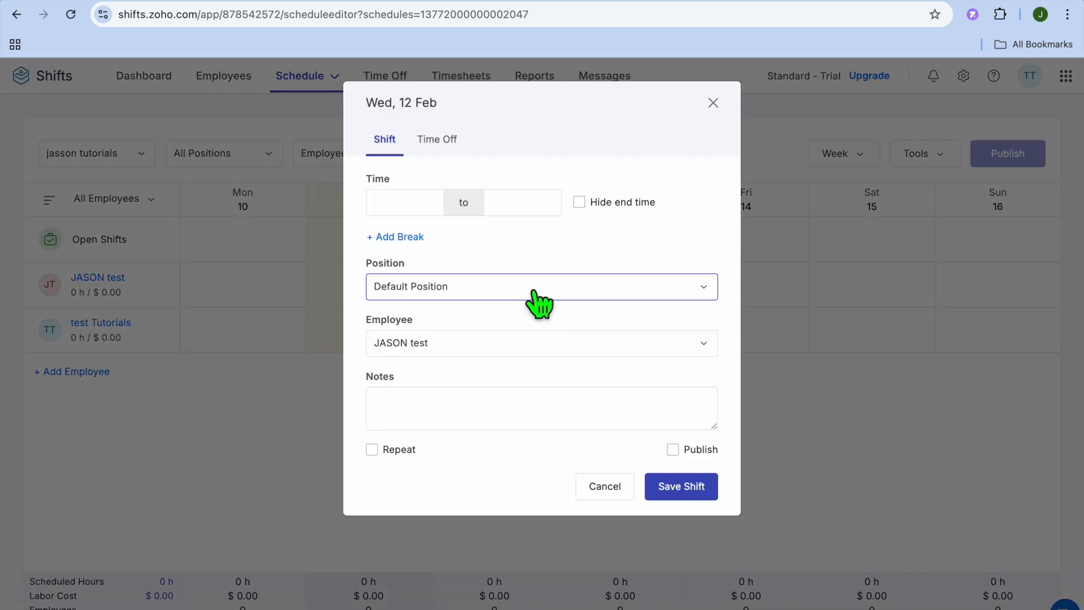
{"action": "left_click", "coordinate": [431, 213]}
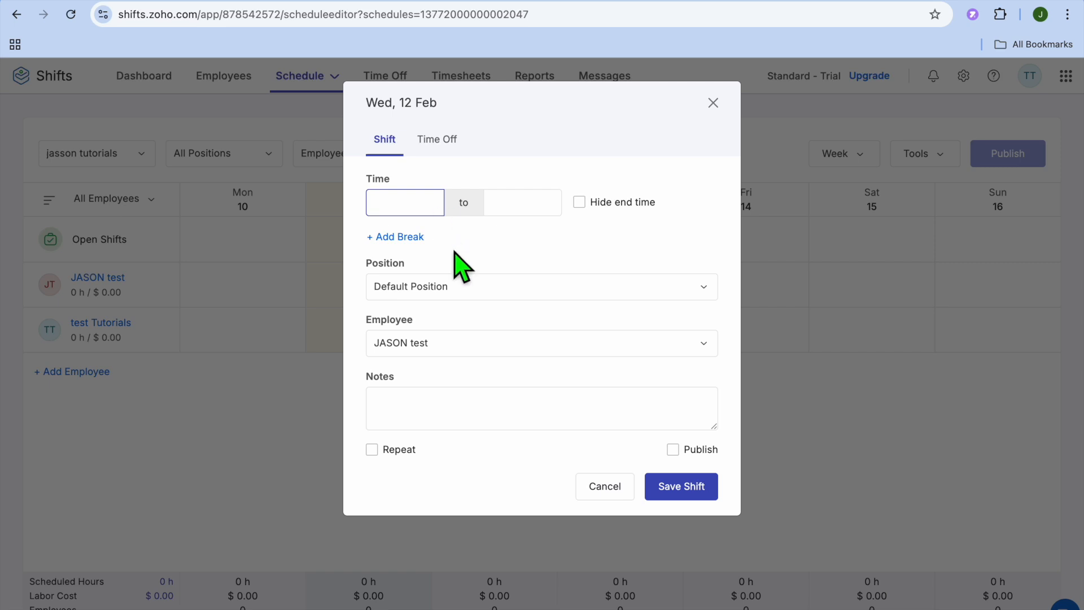
{"action": "type", "text": "6"}
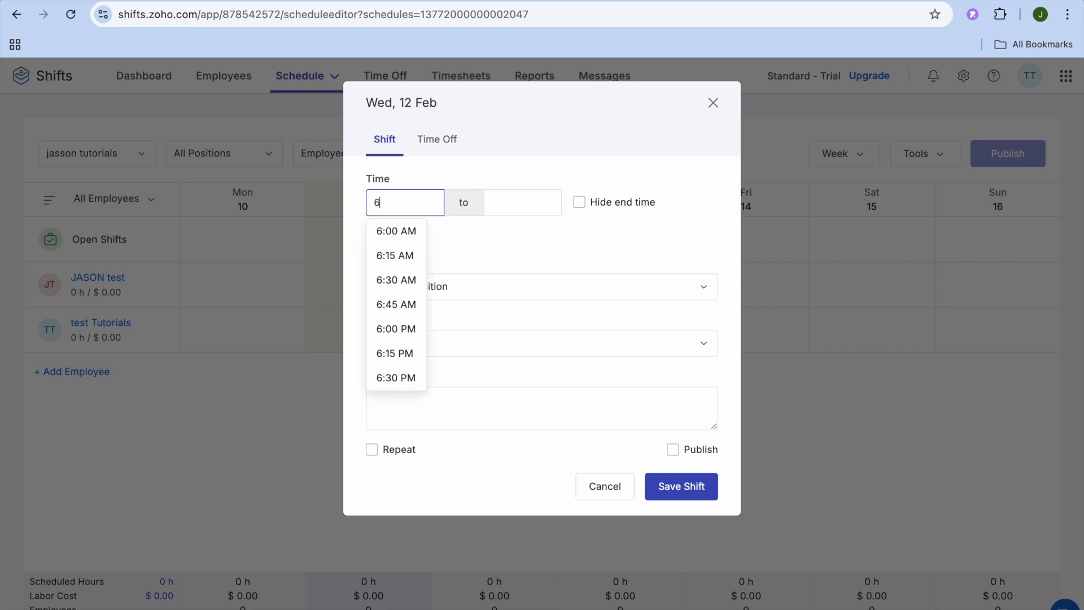
{"action": "left_click", "coordinate": [417, 231]}
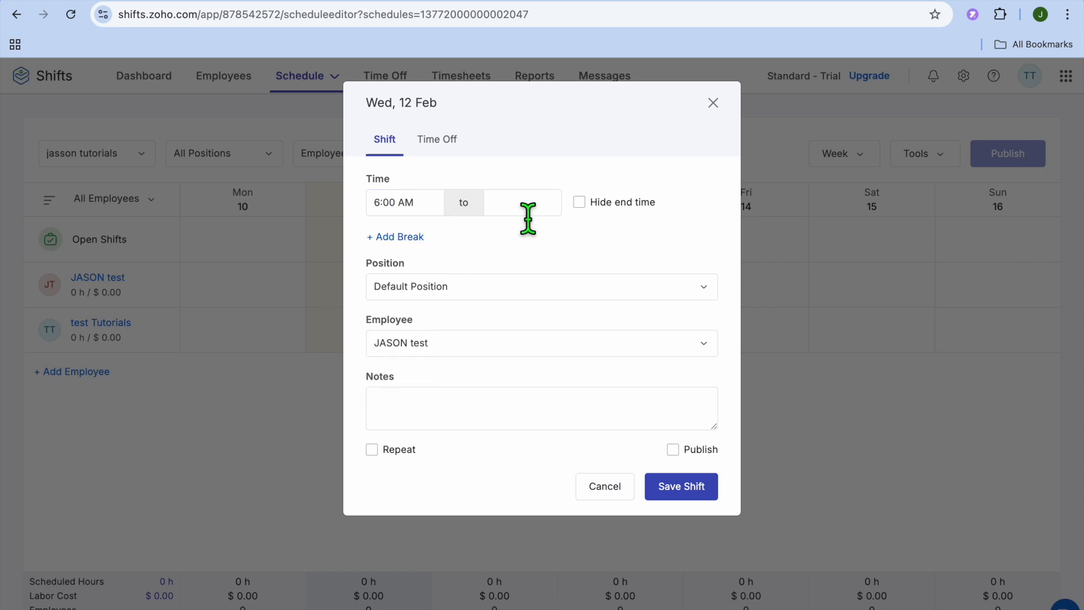
{"action": "left_click", "coordinate": [543, 212]}
{"action": "type", "text": "1"}
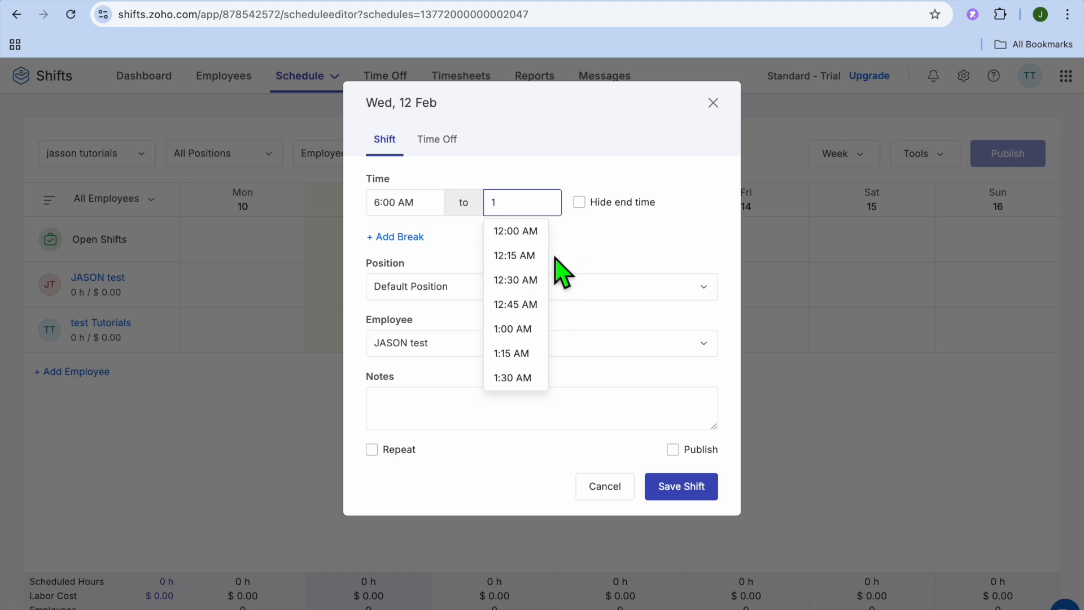
{"action": "scroll", "coordinate": [534, 286], "scroll_direction": "down", "scroll_amount": 1}
{"action": "scroll", "coordinate": [533, 288], "scroll_direction": "down", "scroll_amount": 5}
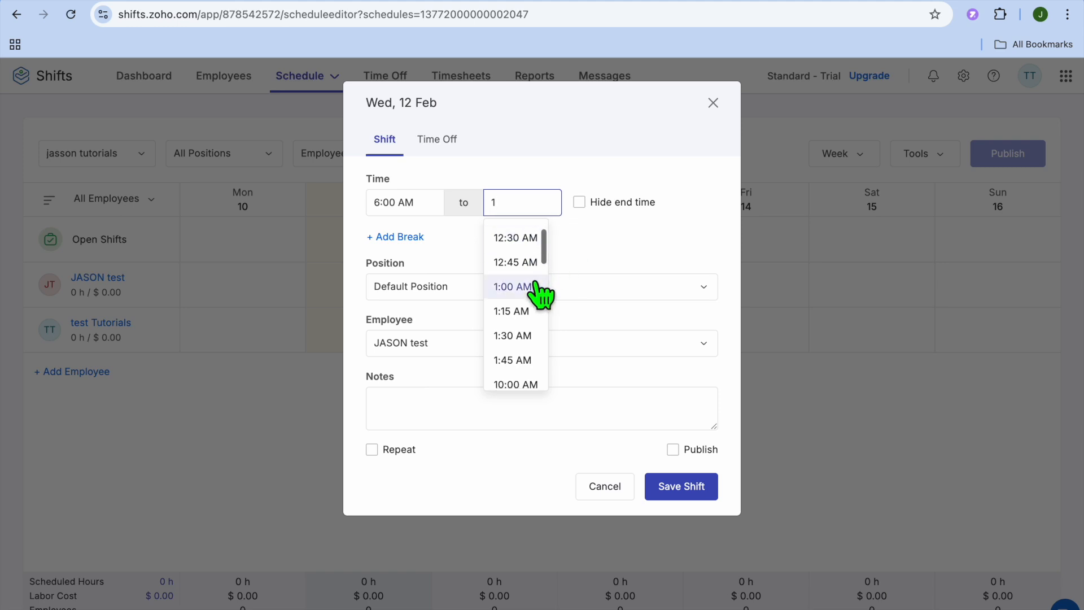
{"action": "scroll", "coordinate": [539, 294], "scroll_direction": "down", "scroll_amount": 2}
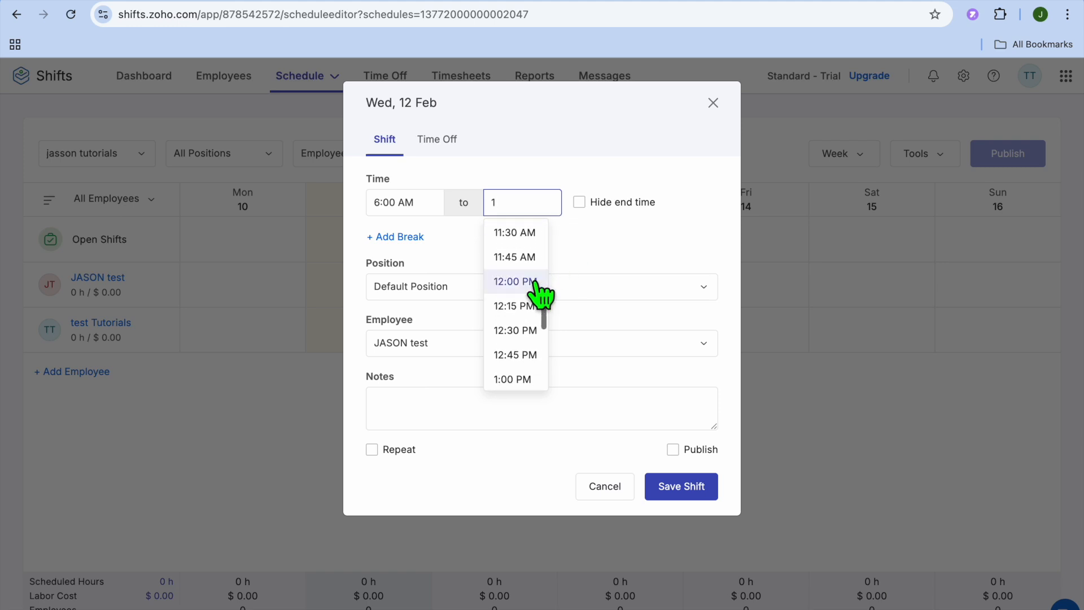
{"action": "left_click", "coordinate": [518, 347]}
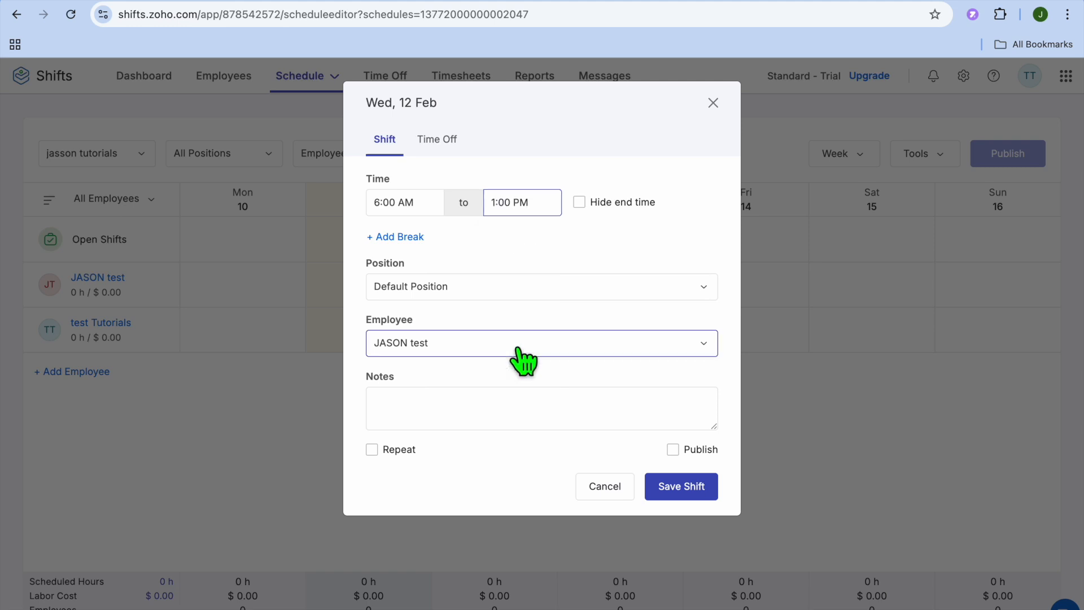
Step: Add a Meal Break starting at 10:00 AM to the shift
{"action": "left_click", "coordinate": [415, 237]}
{"action": "left_click", "coordinate": [492, 263]}
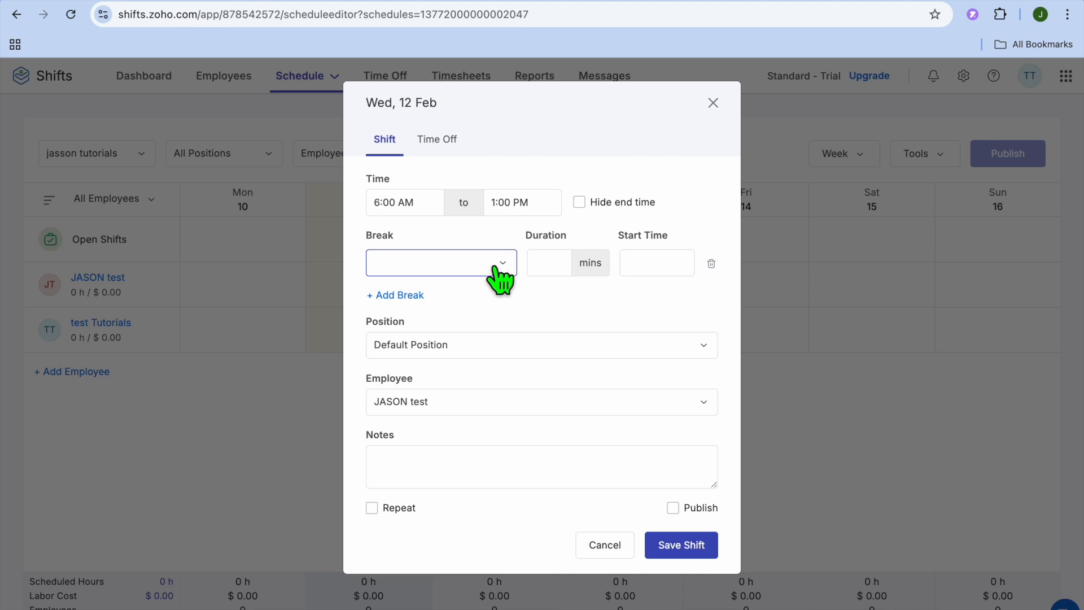
{"action": "left_click", "coordinate": [466, 294]}
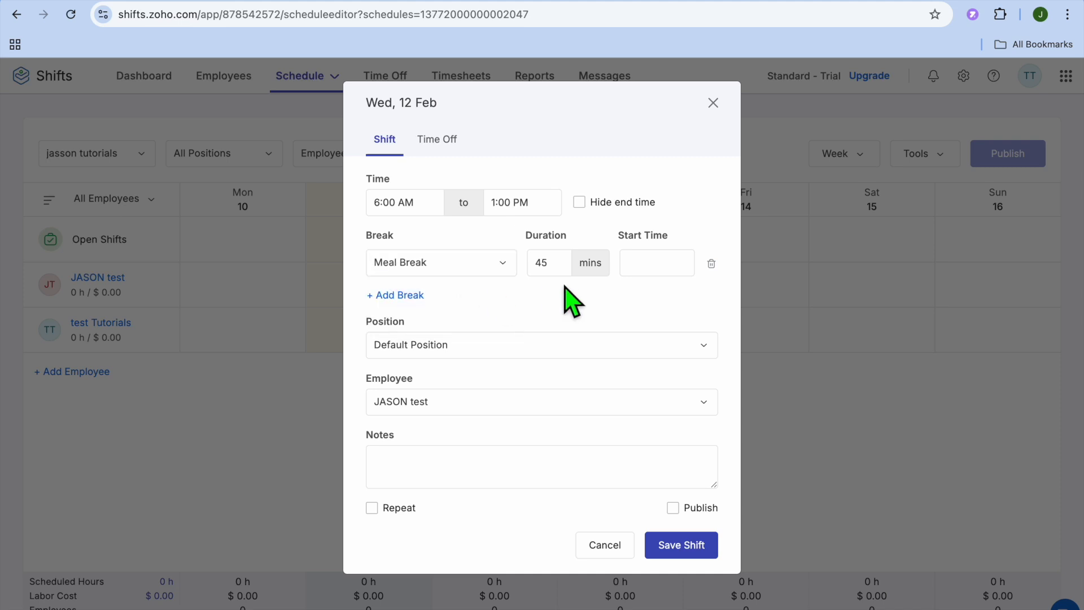
{"action": "left_click", "coordinate": [661, 266]}
{"action": "type", "text": "1"}
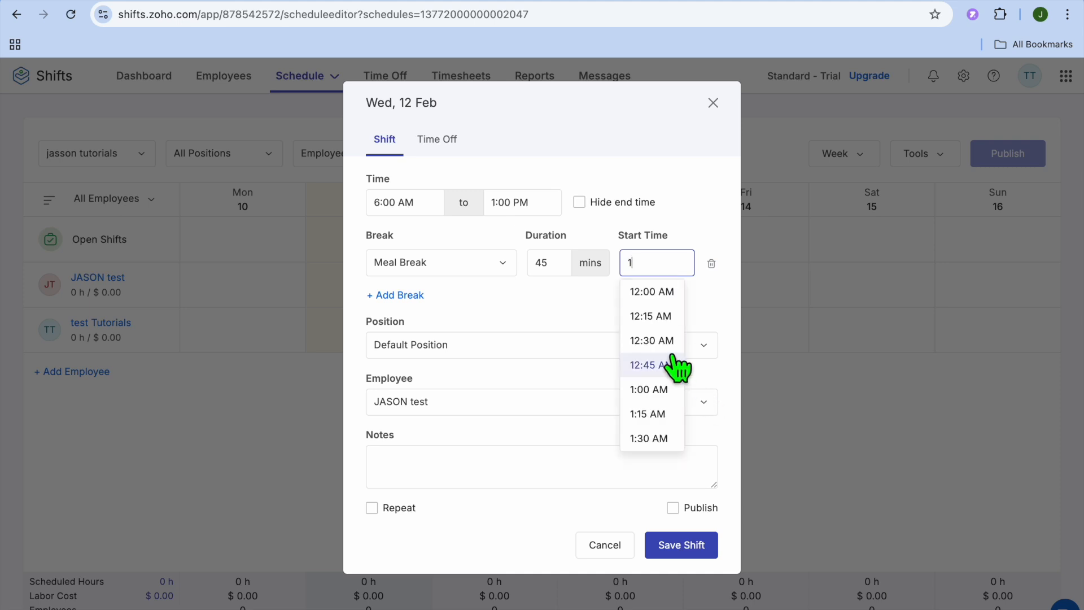
{"action": "scroll", "coordinate": [677, 367], "scroll_direction": "down", "scroll_amount": 4}
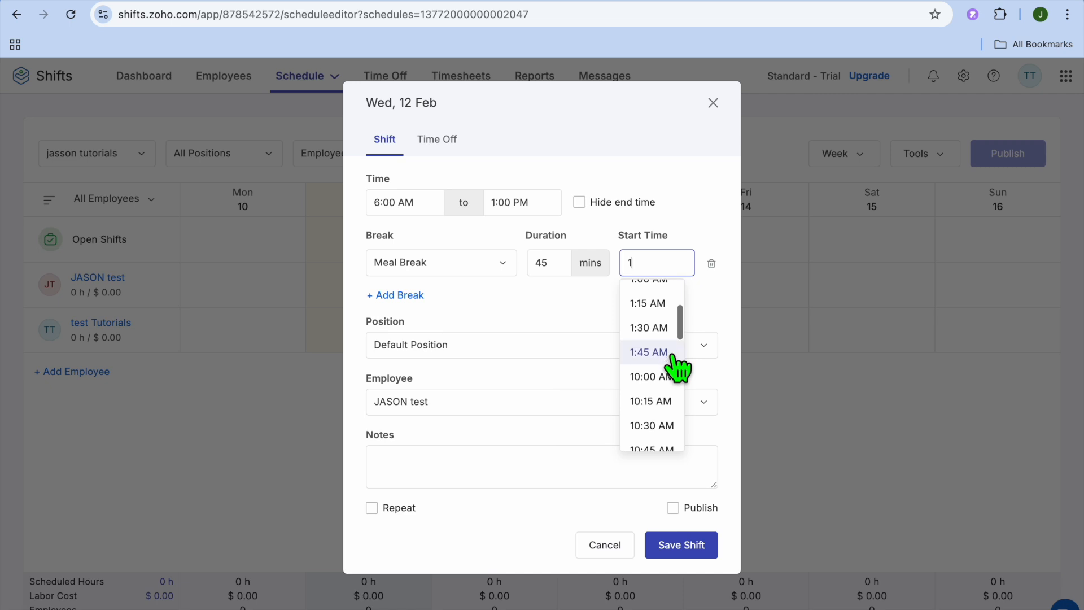
{"action": "left_click", "coordinate": [675, 366]}
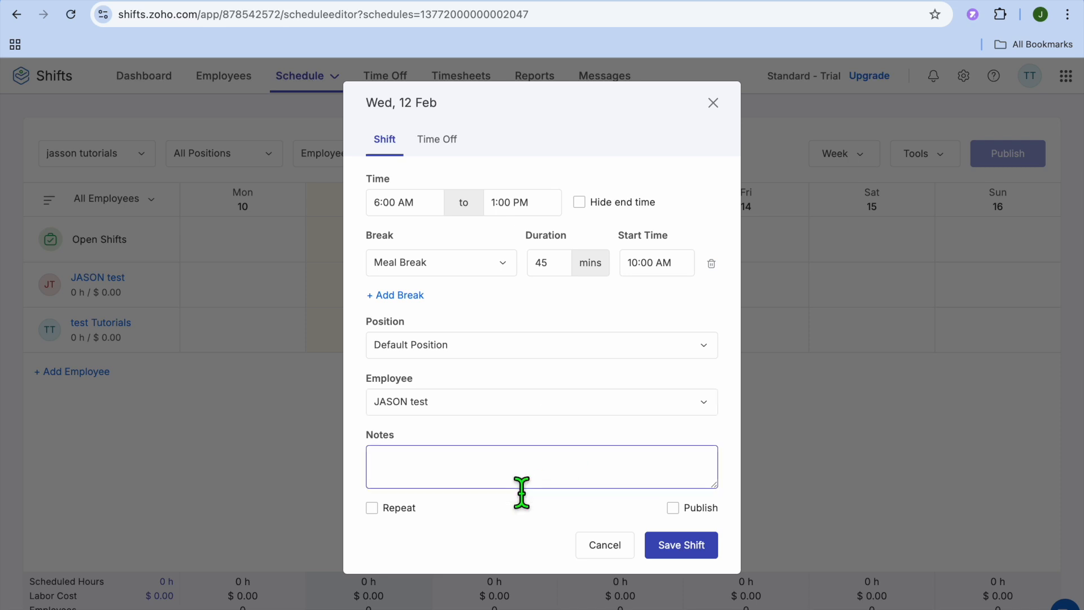
Step: Make the shift repeat every week from Monday through Saturday
{"action": "left_click", "coordinate": [373, 510]}
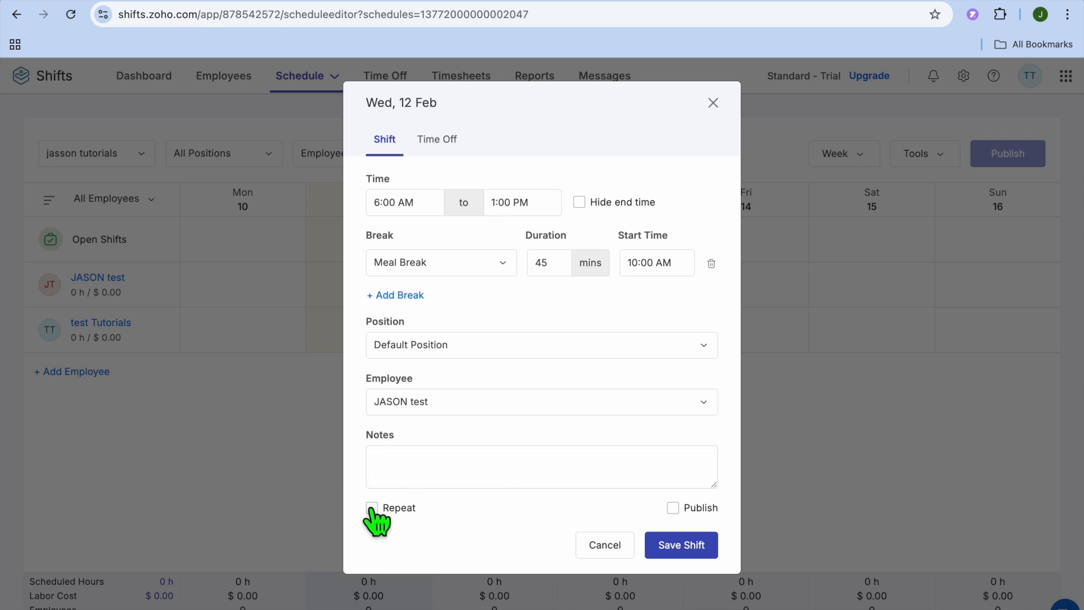
{"action": "scroll", "coordinate": [531, 551], "scroll_direction": "down", "scroll_amount": 2}
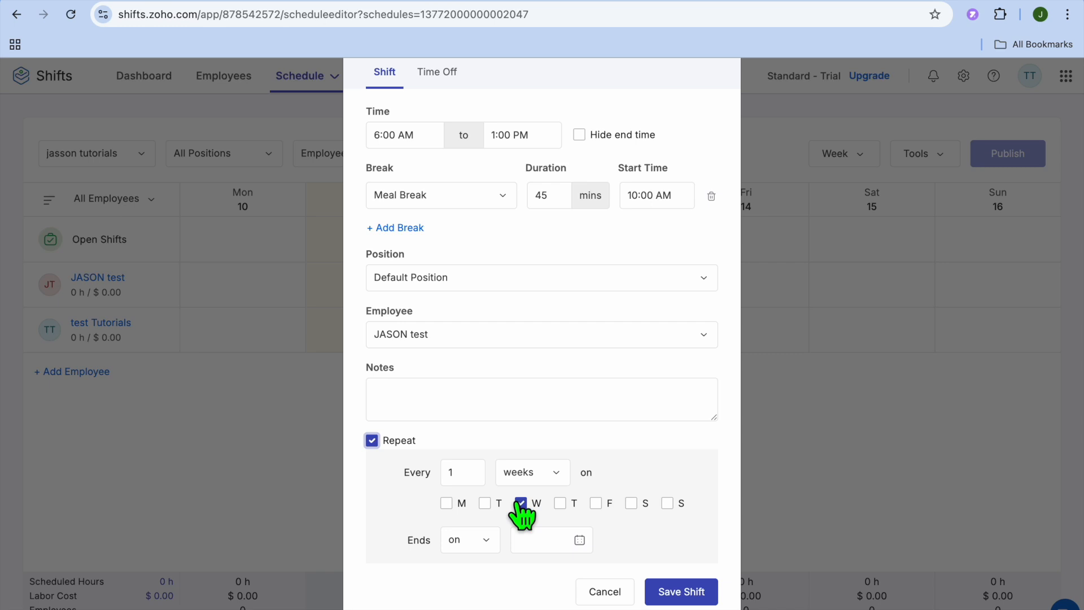
{"action": "left_click", "coordinate": [559, 504]}
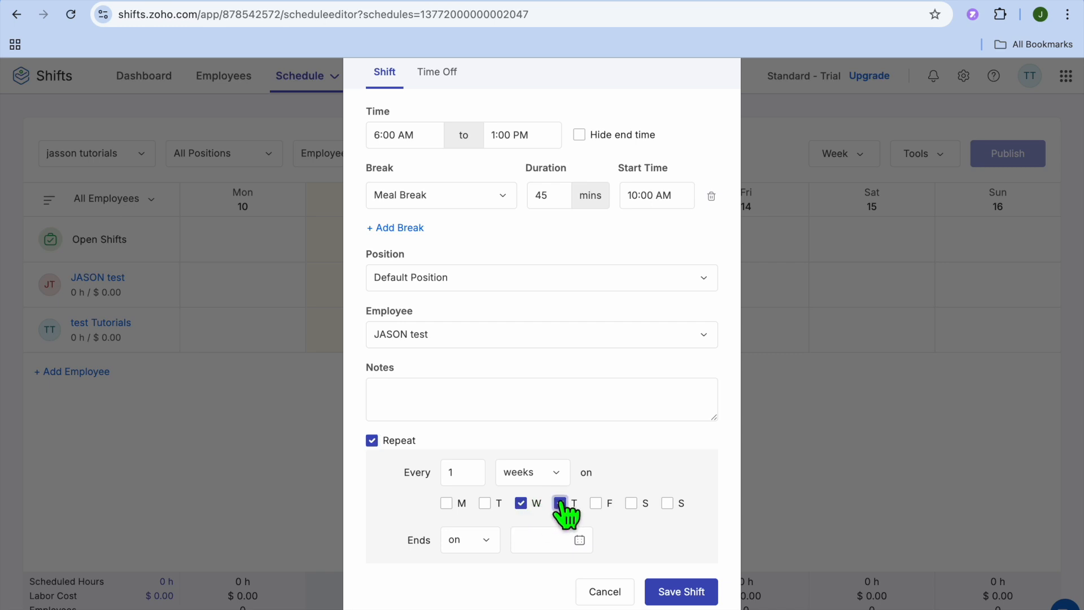
{"action": "left_click", "coordinate": [446, 503]}
{"action": "left_click", "coordinate": [485, 503]}
{"action": "left_click", "coordinate": [596, 503]}
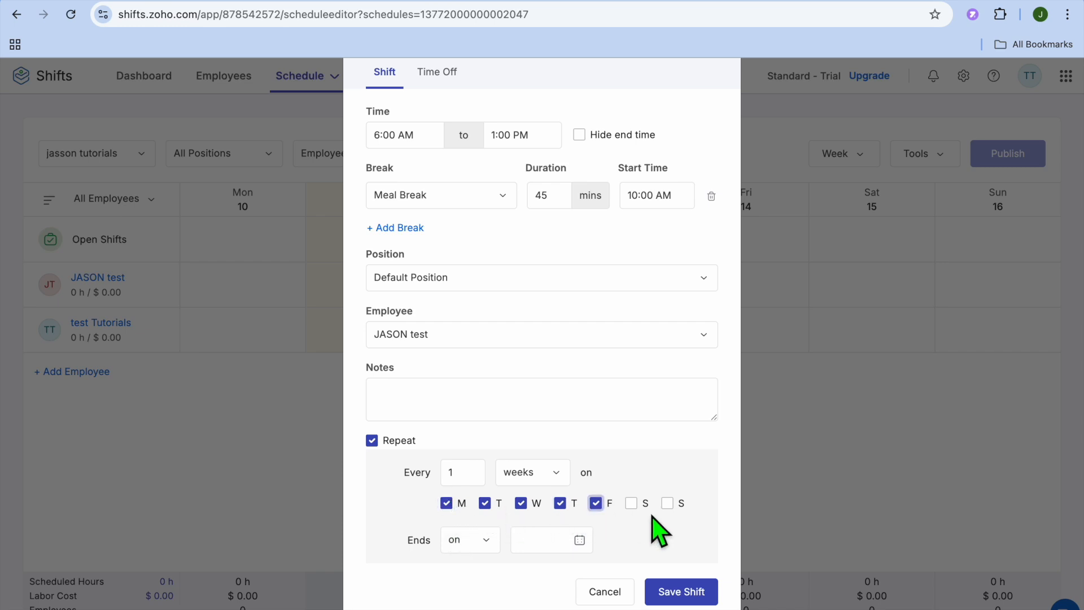
{"action": "left_click", "coordinate": [631, 503]}
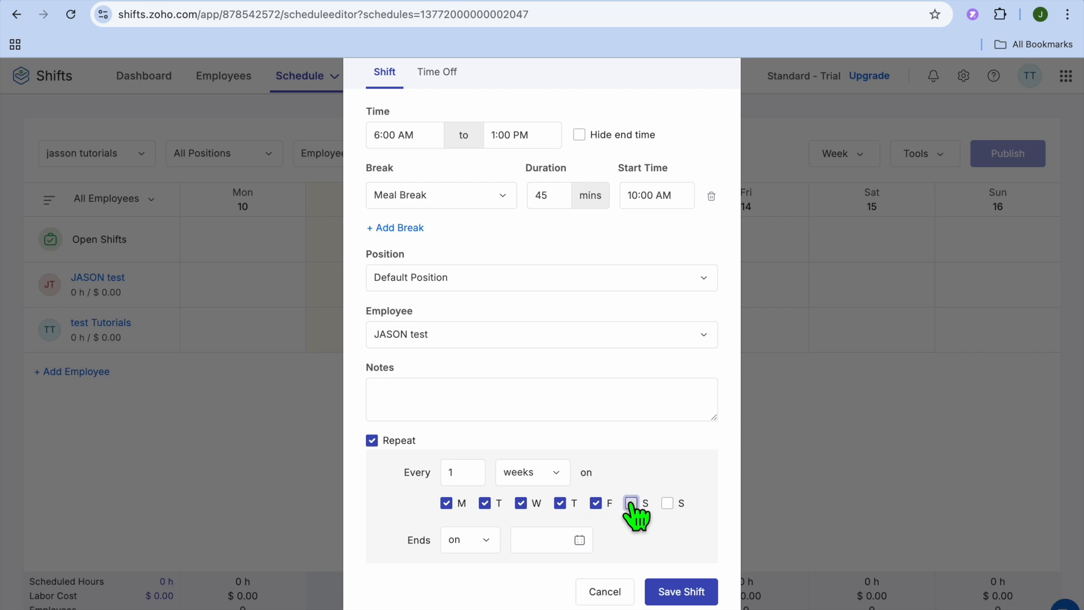
Step: Set the shift's repetition to end on 02/28/2025
{"action": "left_click", "coordinate": [487, 540]}
{"action": "left_click", "coordinate": [489, 543]}
{"action": "left_click", "coordinate": [579, 543]}
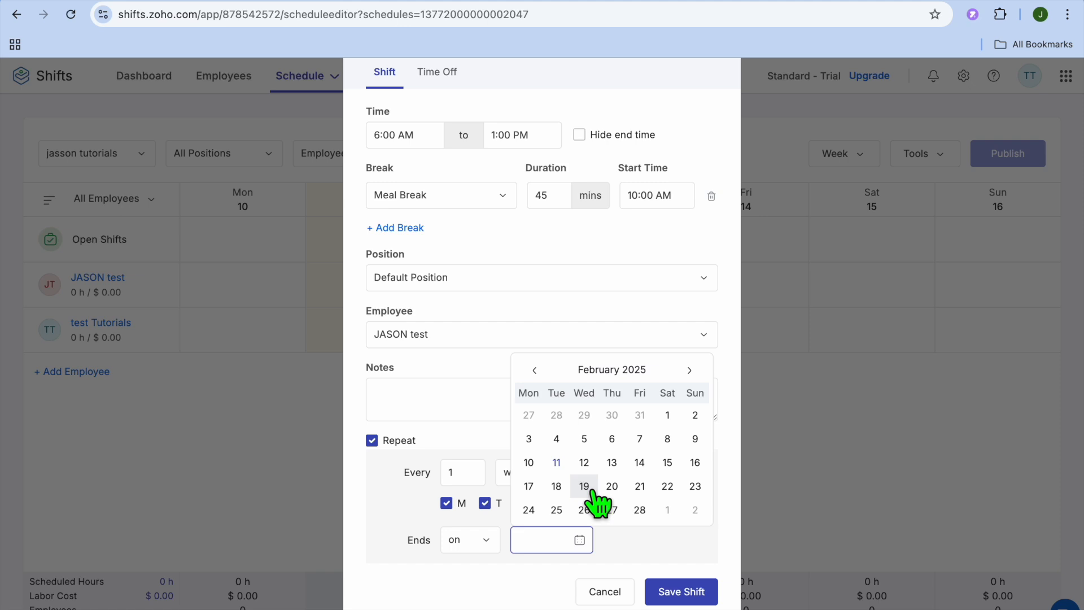
{"action": "left_click", "coordinate": [639, 508]}
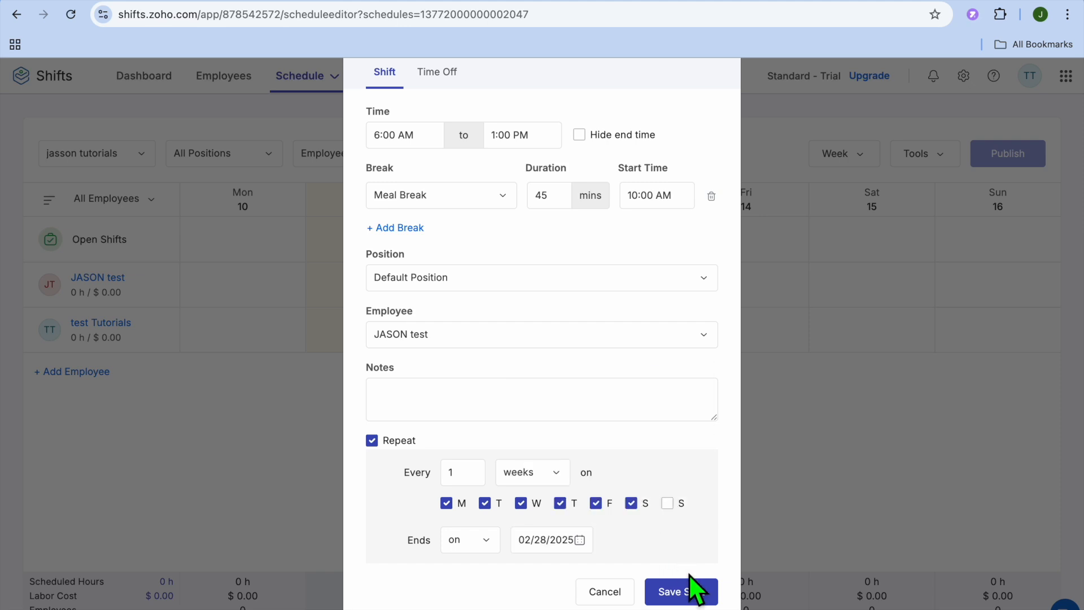
Step: Save the repeating shift and publish the week's shifts, notifying employees with changes
{"action": "left_click", "coordinate": [690, 594]}
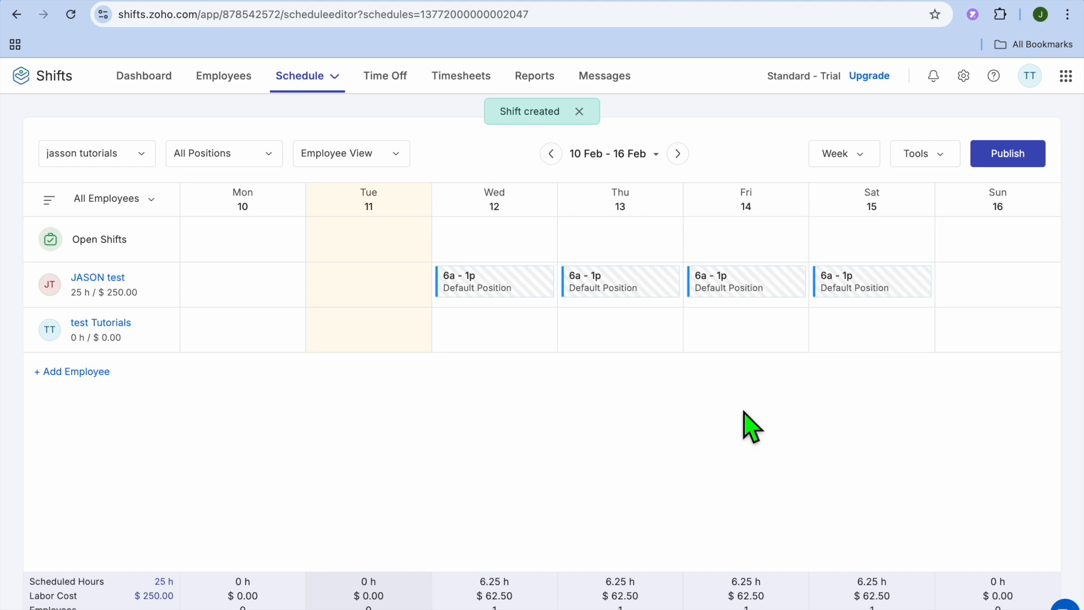
{"action": "left_click", "coordinate": [1013, 159]}
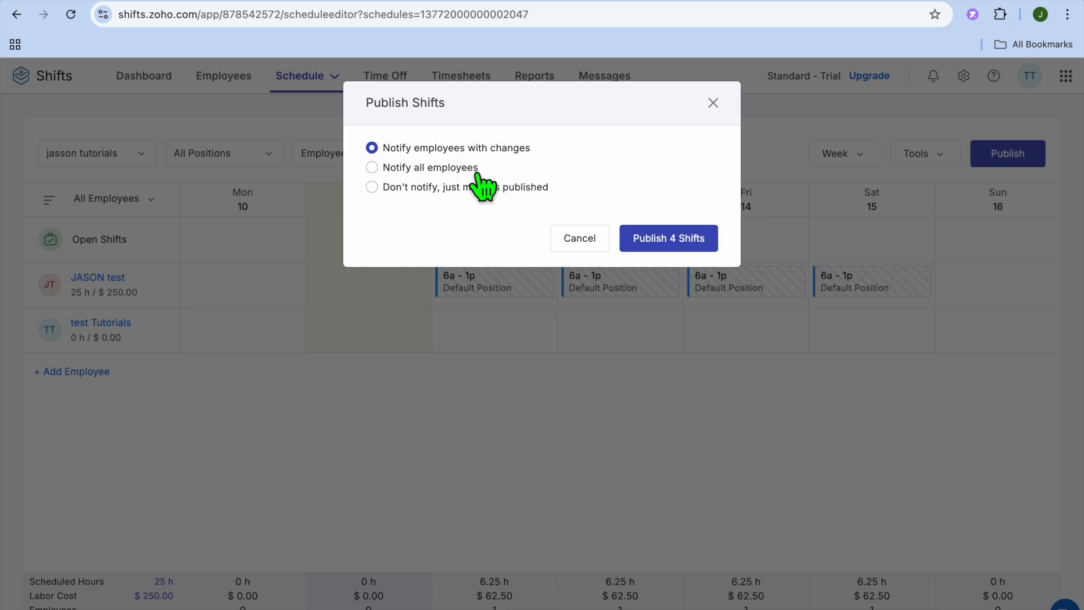
{"action": "left_click", "coordinate": [655, 243]}
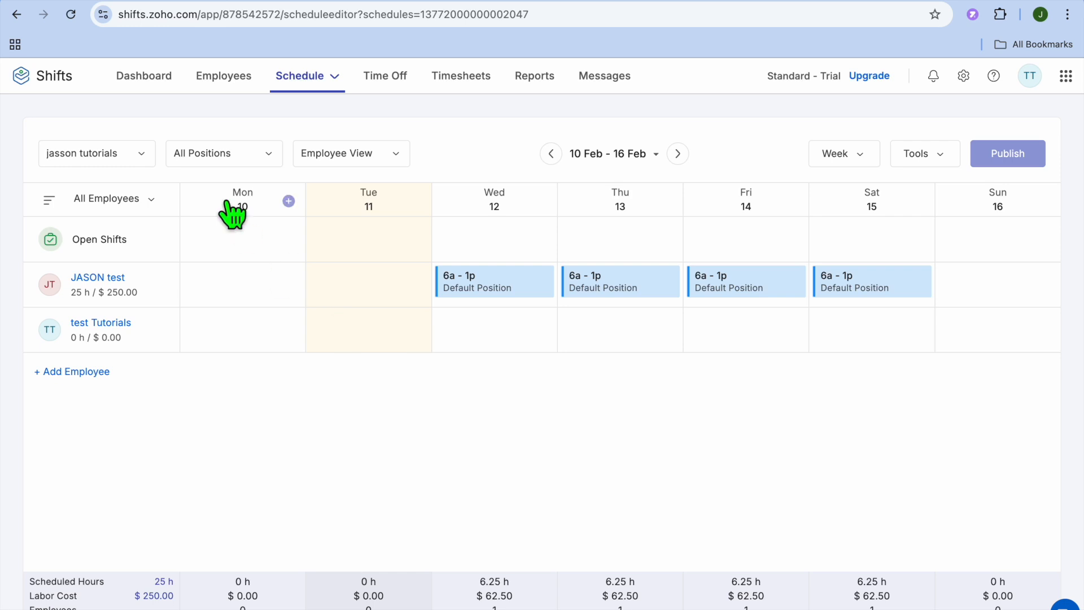
Step: Examine the position and schedule choices for clocking in to an unscheduled shift from the dashboard, and close the form without clocking in
{"action": "left_click", "coordinate": [142, 78]}
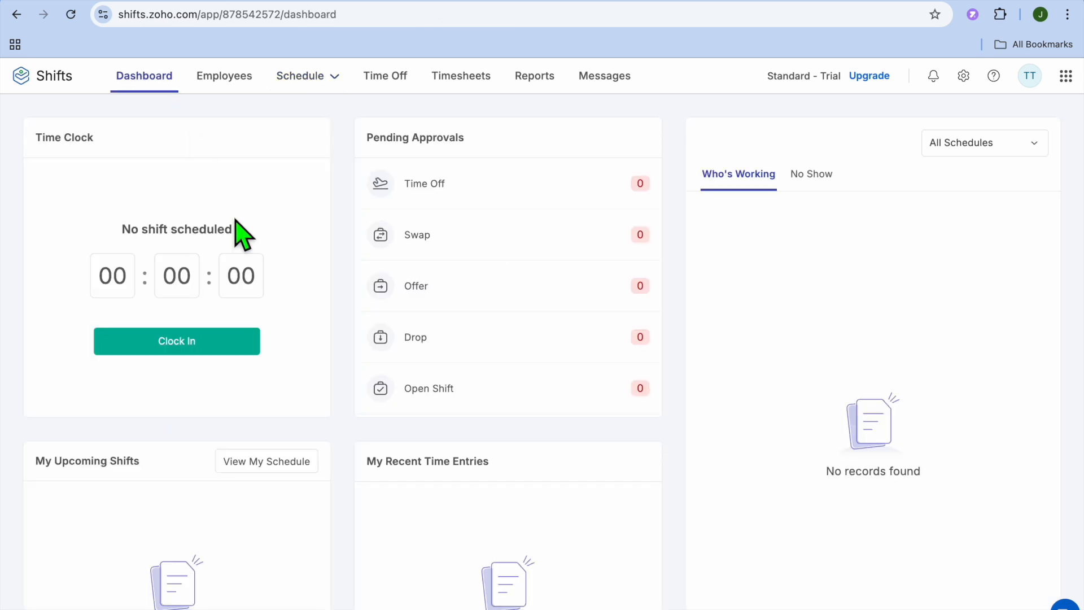
{"action": "left_click", "coordinate": [202, 341]}
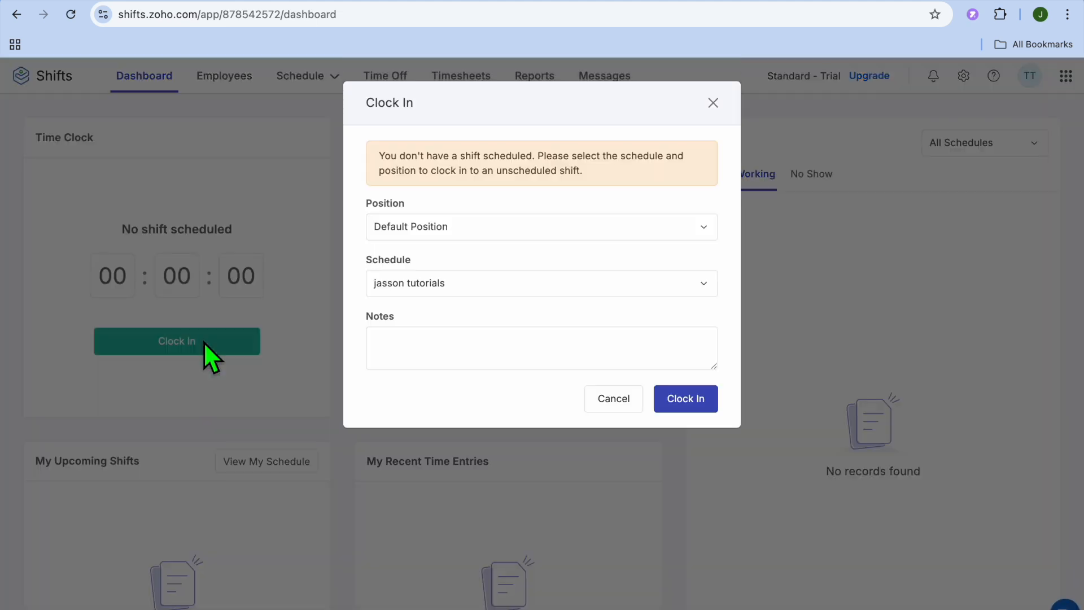
{"action": "left_click", "coordinate": [487, 228]}
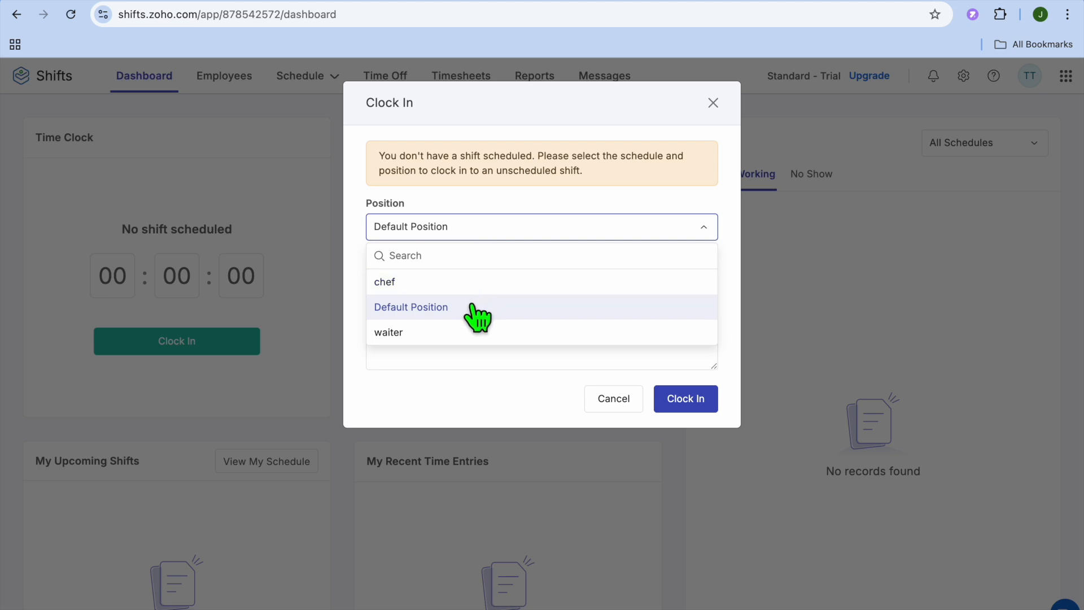
{"action": "left_click", "coordinate": [481, 309]}
{"action": "left_click", "coordinate": [524, 367]}
{"action": "left_click", "coordinate": [541, 289]}
{"action": "left_click", "coordinate": [541, 289]}
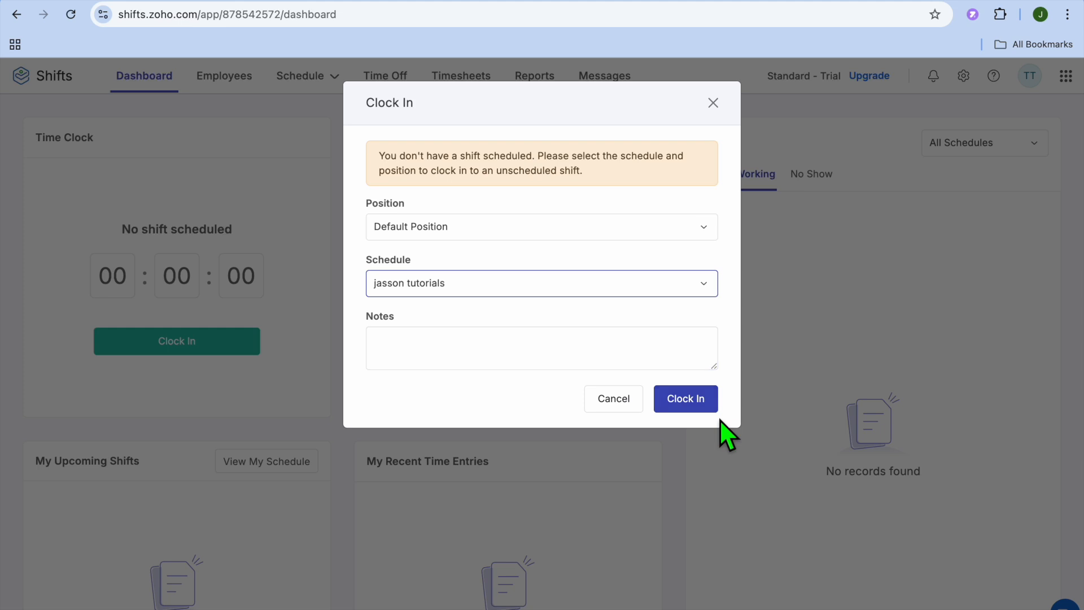
{"action": "left_click", "coordinate": [713, 104]}
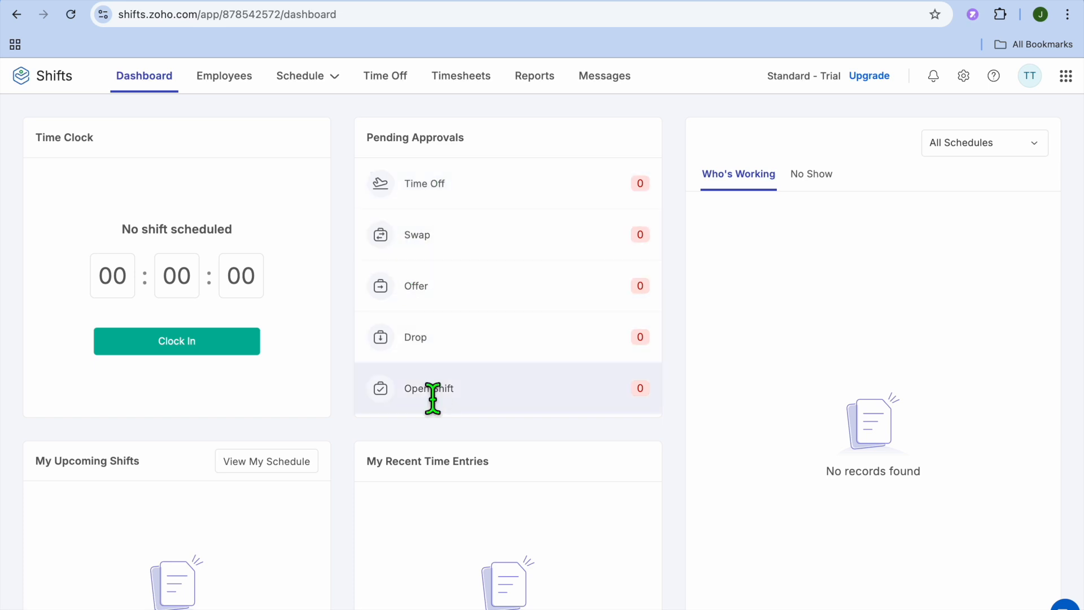
{"action": "scroll", "coordinate": [432, 398], "scroll_direction": "down", "scroll_amount": 2}
{"action": "scroll", "coordinate": [436, 395], "scroll_direction": "up", "scroll_amount": 2}
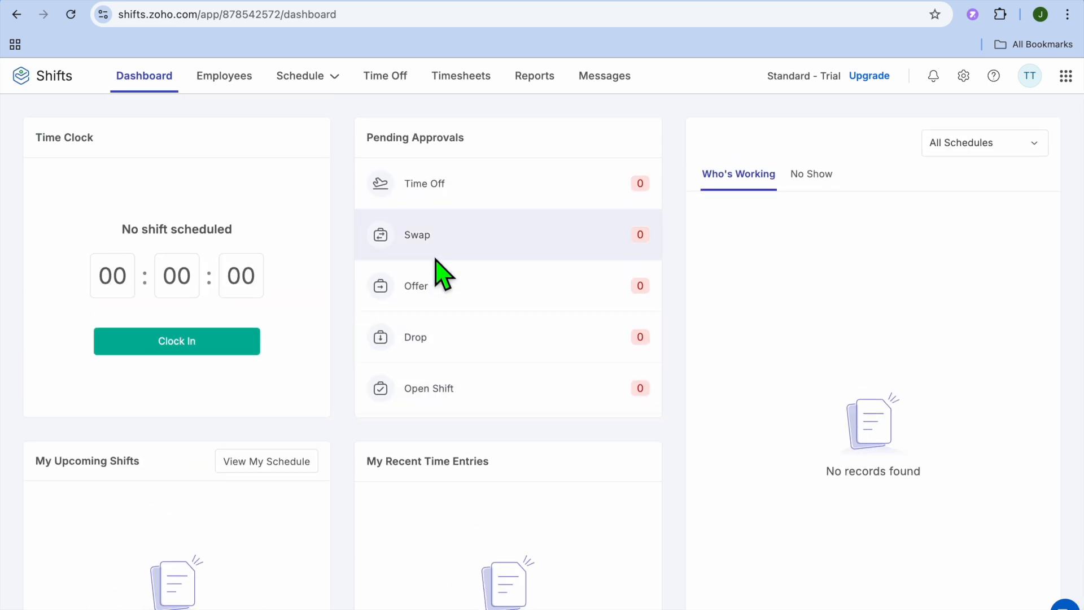
Step: Examine the time off request form and its time off types, and close it without saving a request
{"action": "left_click", "coordinate": [397, 92]}
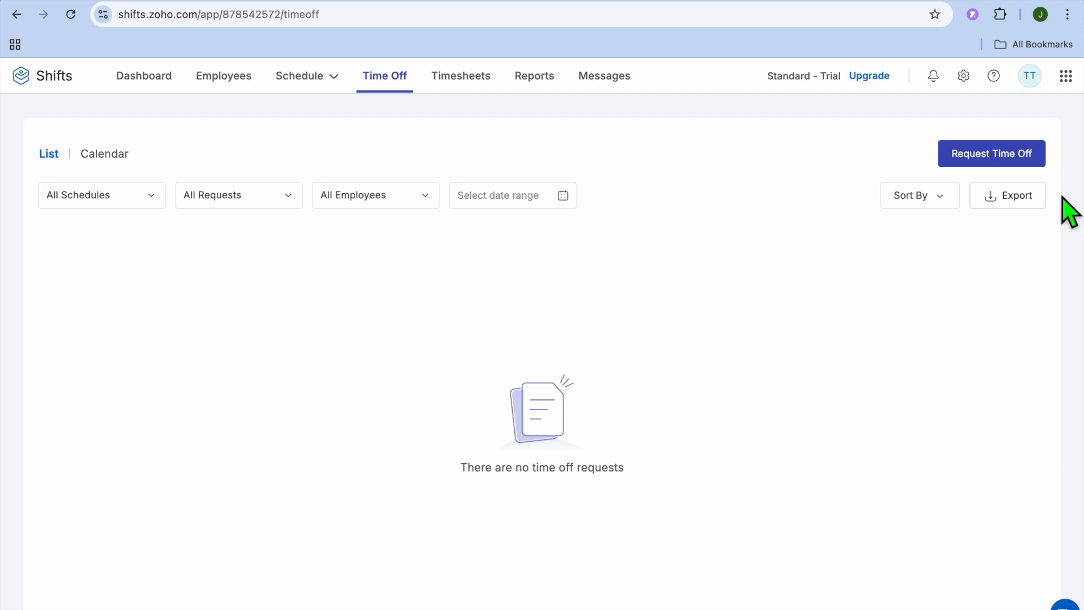
{"action": "left_click", "coordinate": [1011, 155]}
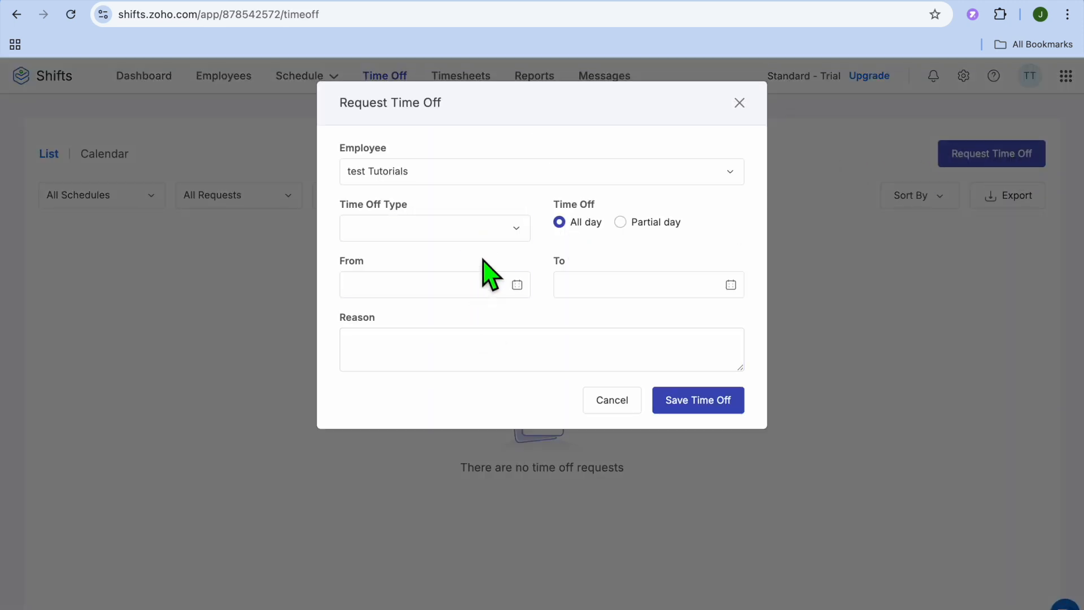
{"action": "left_click", "coordinate": [515, 232]}
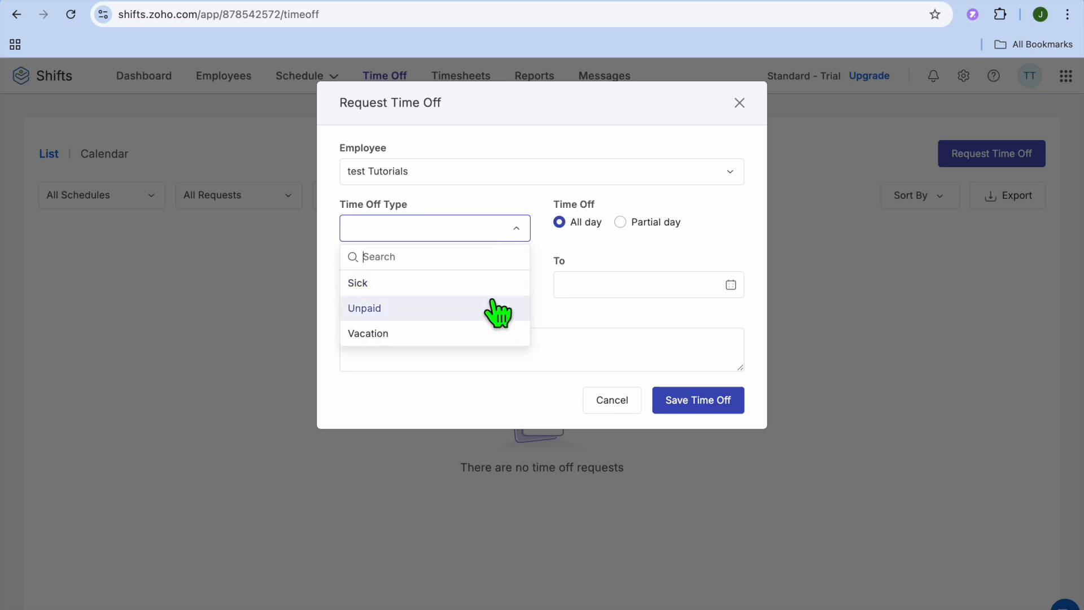
{"action": "left_click", "coordinate": [650, 260]}
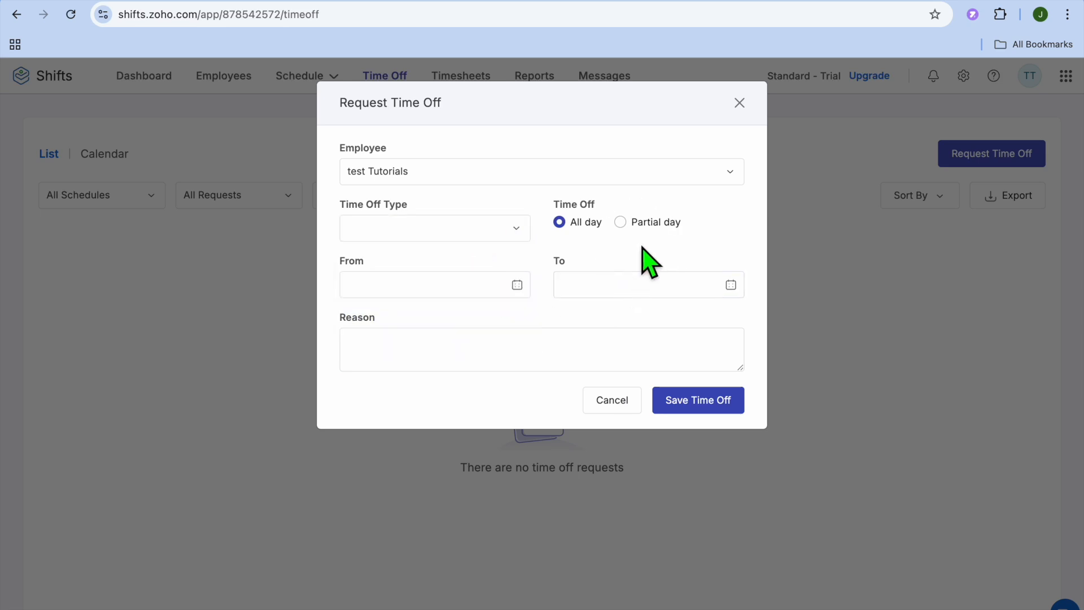
{"action": "left_click", "coordinate": [740, 103]}
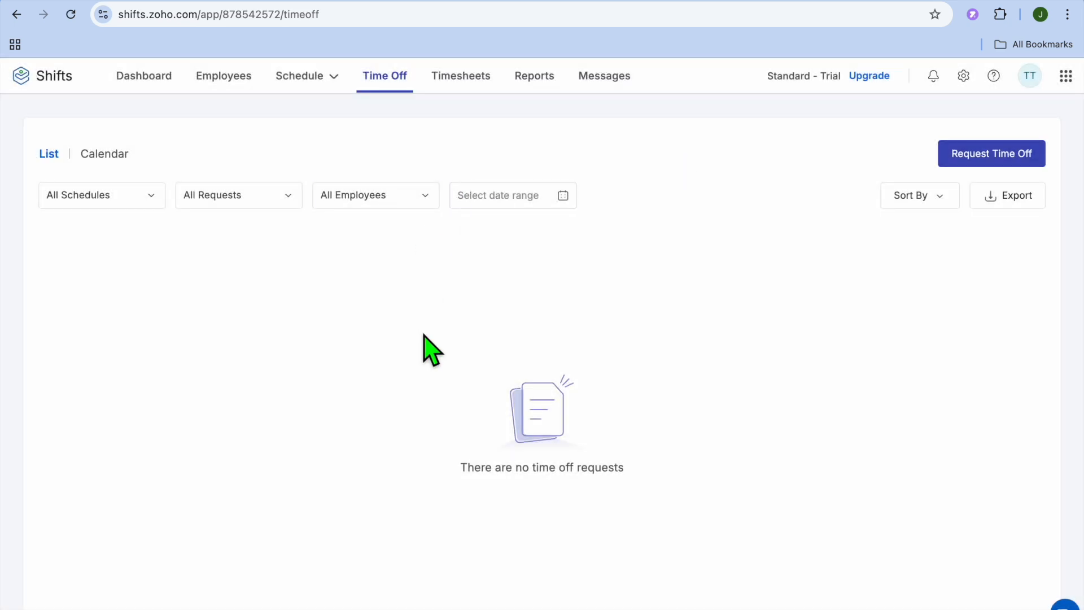
Step: Review the timesheets and the Scheduled Hours, Attendance and Payroll reports, including the payroll details of the first employee listed
{"action": "left_click", "coordinate": [460, 86]}
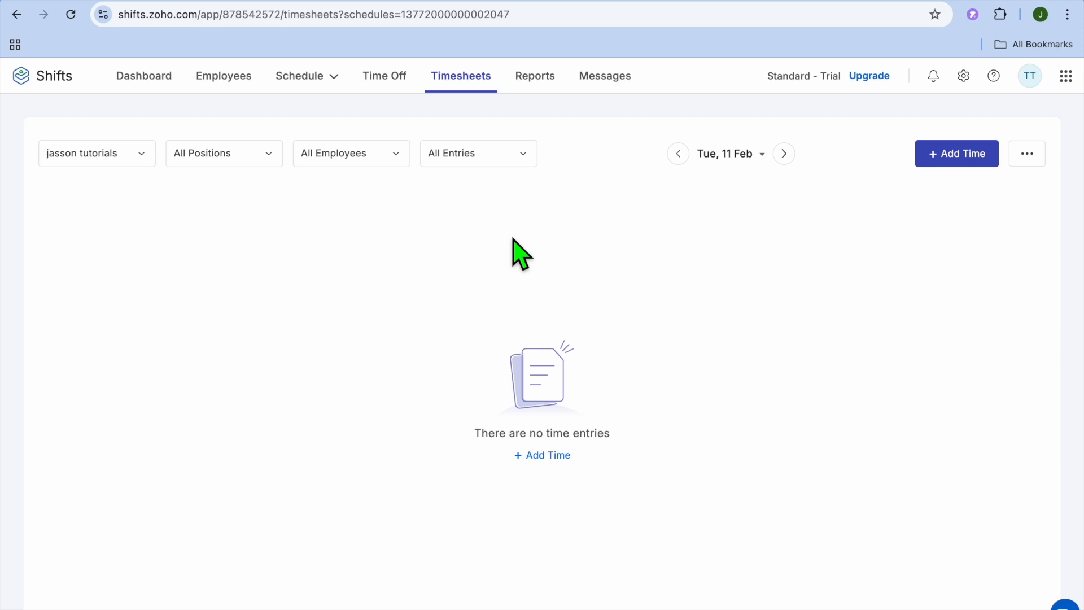
{"action": "left_click", "coordinate": [532, 79]}
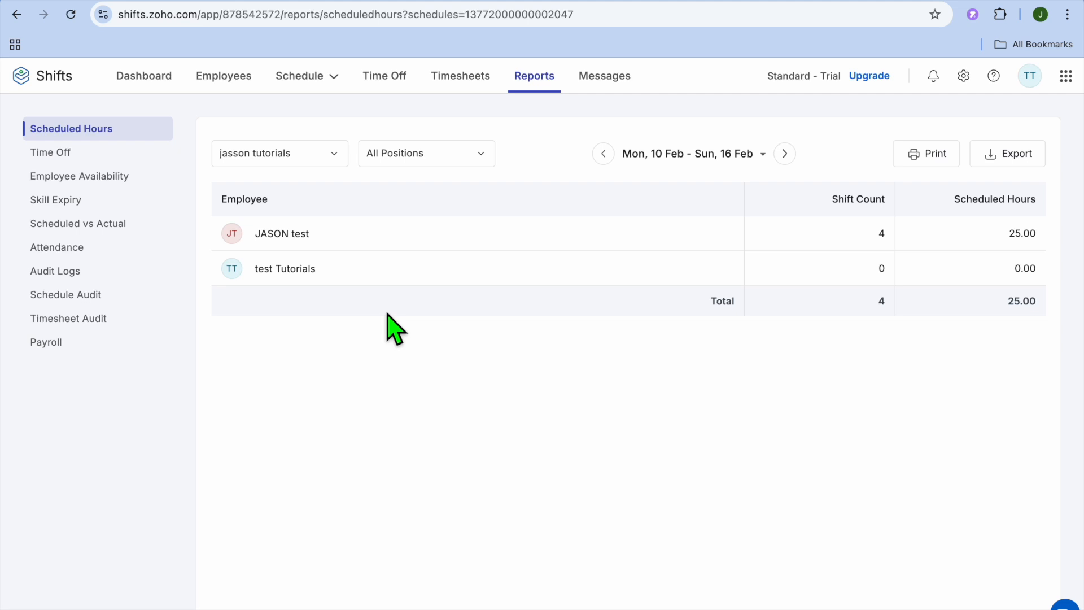
{"action": "left_click", "coordinate": [79, 250]}
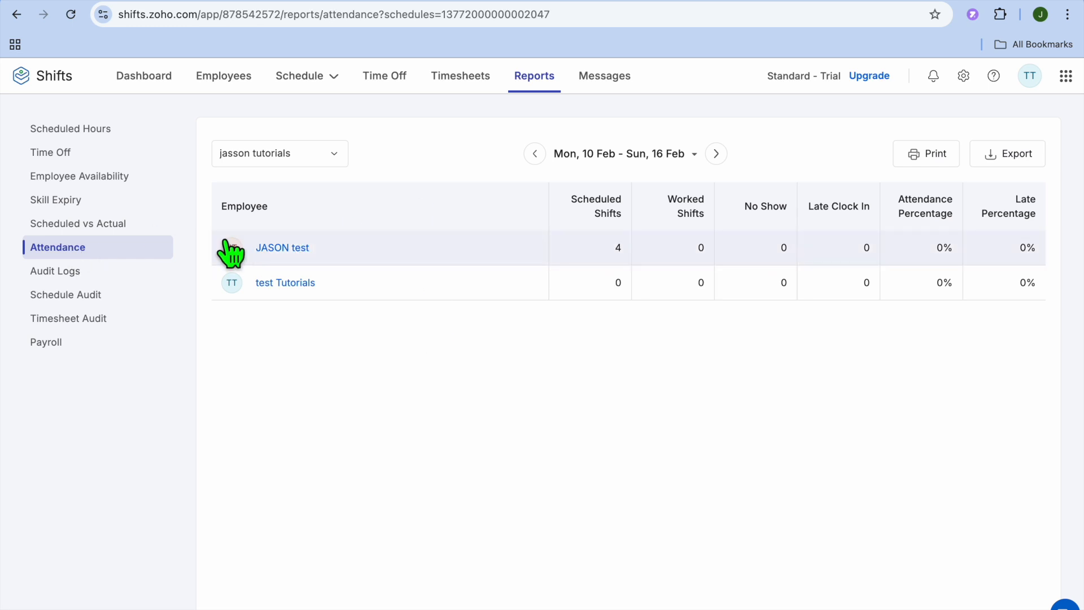
{"action": "left_click", "coordinate": [59, 344]}
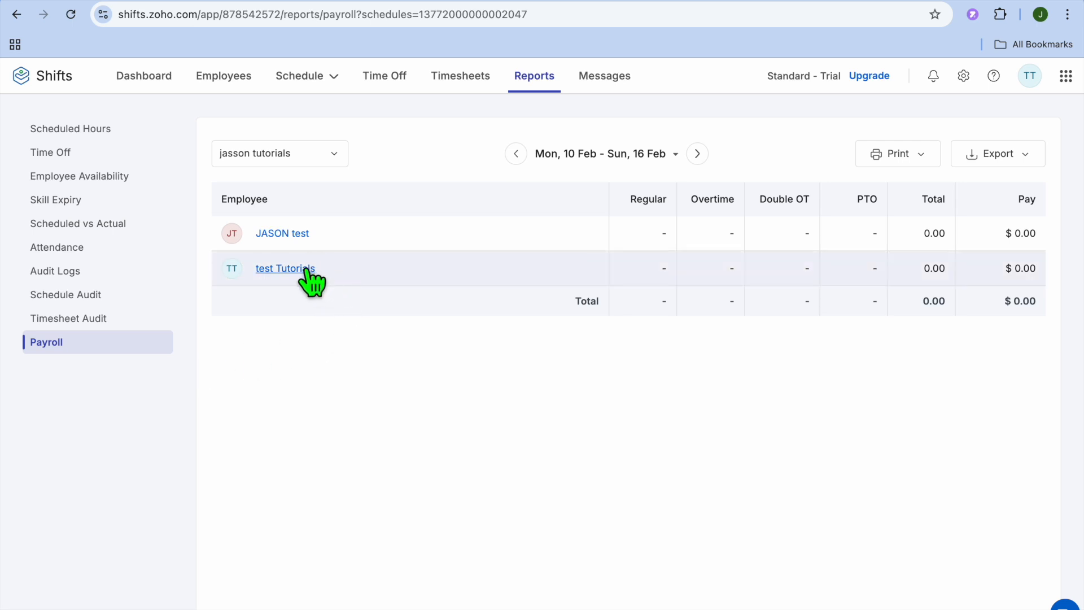
{"action": "left_click", "coordinate": [297, 234]}
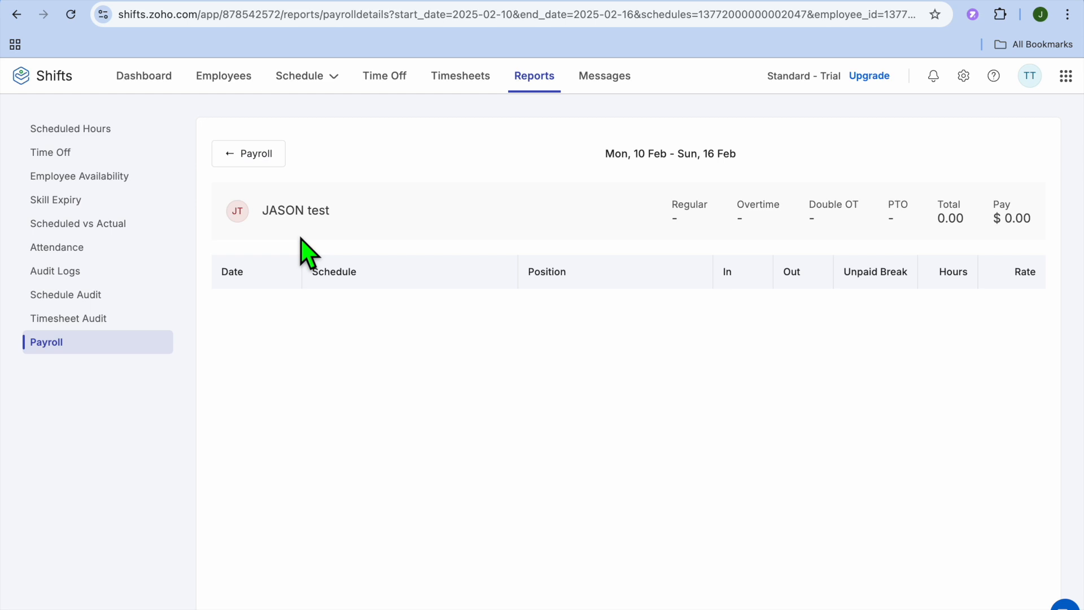